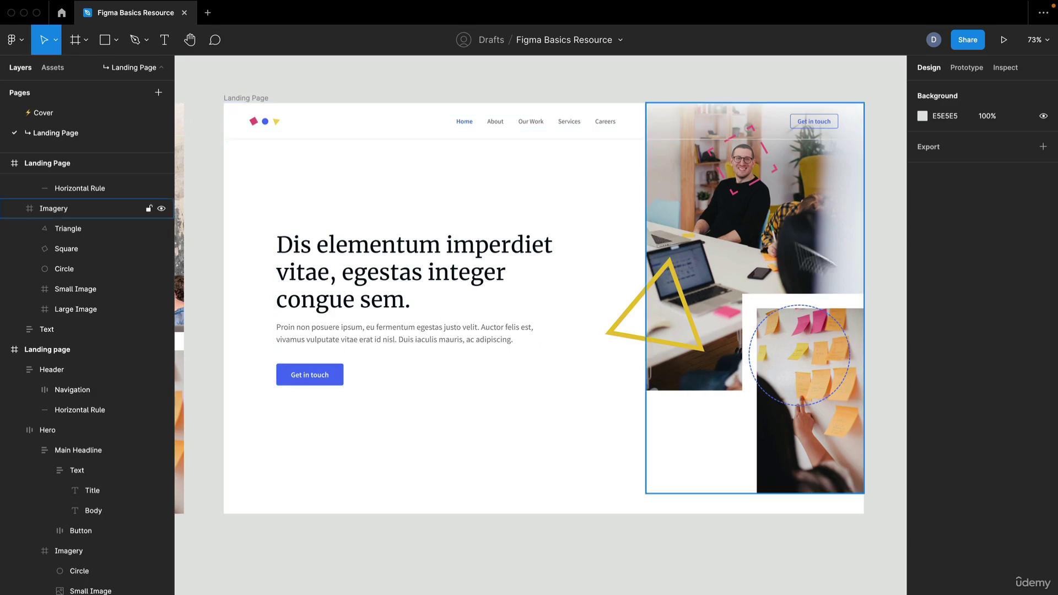
# Step: Test the responsiveness of the finished "Transforming the way" landing page frame by varying its width
pyautogui.moveTo(229, 267); pyautogui.dragTo(829, 309)
pyautogui.keyDown('ctrl'); pyautogui.scroll(-2, 413, 221); pyautogui.keyUp('ctrl')
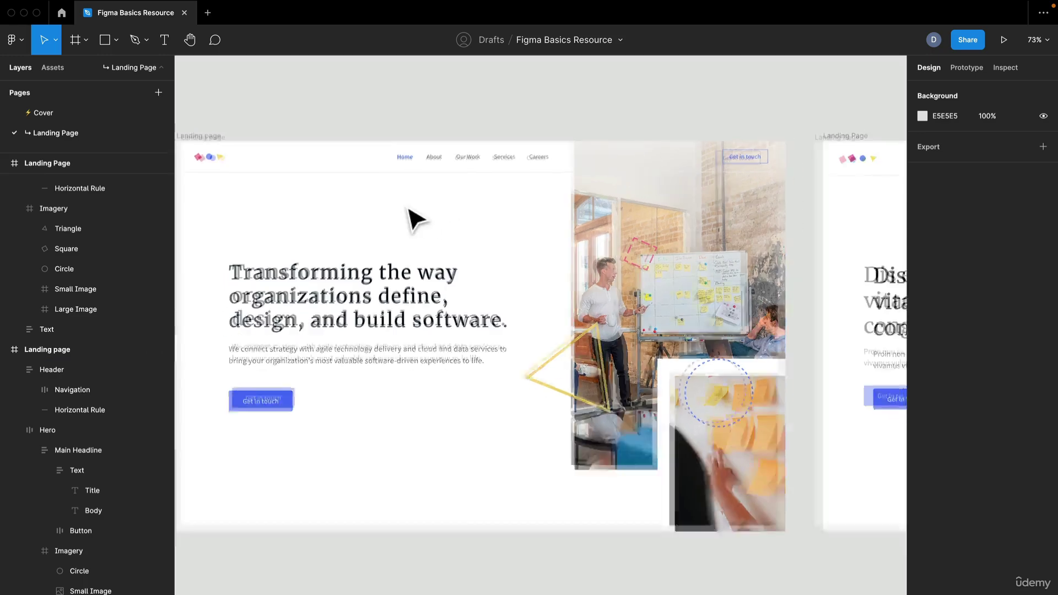
pyautogui.keyDown('ctrl'); pyautogui.scroll(1, 414, 221); pyautogui.keyUp('ctrl')
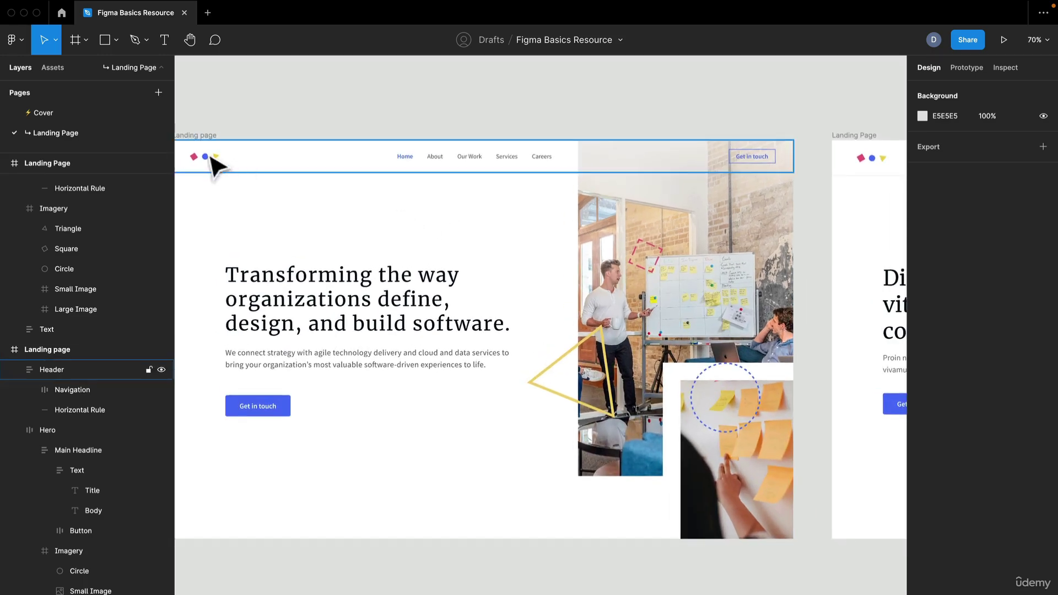
pyautogui.click(194, 135)
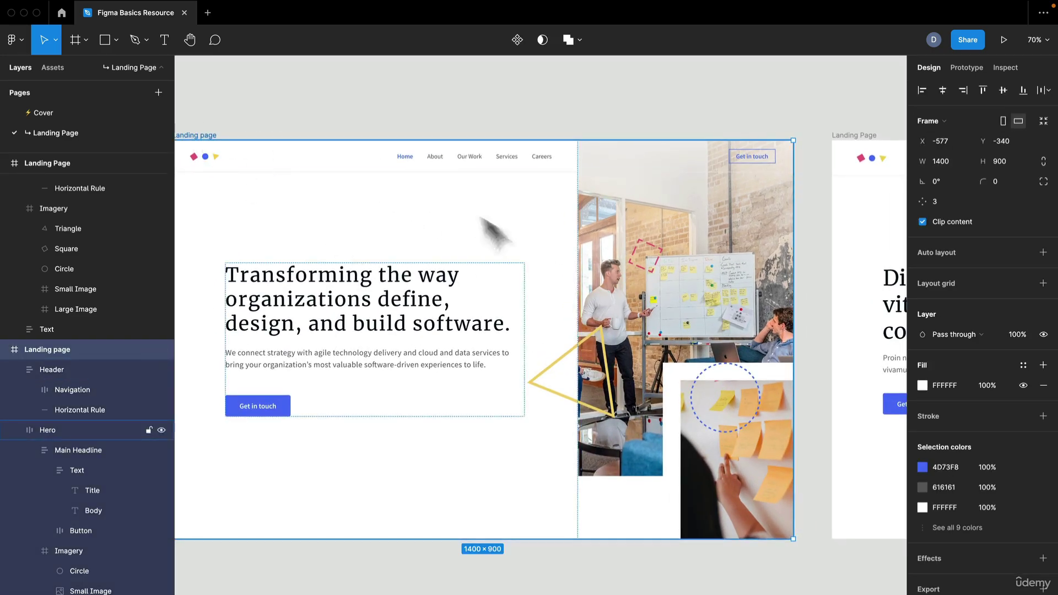
pyautogui.moveTo(792, 251)
pyautogui.mouseDown()
pyautogui.moveTo(659, 255)
pyautogui.moveTo(819, 255)
pyautogui.moveTo(733, 265)
pyautogui.moveTo(794, 265)
pyautogui.mouseUp()
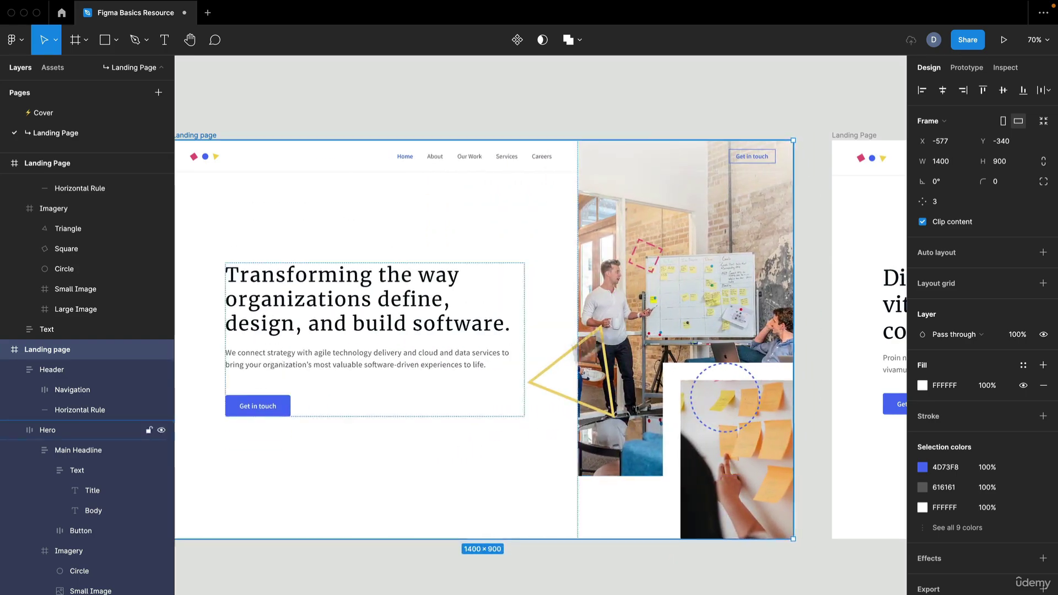
# Step: Try shortening the finished landing page frame to a height of 758, and undo the resize
pyautogui.moveTo(466, 543); pyautogui.dragTo(468, 417)
pyautogui.scroll(-2, 465, 346)
pyautogui.hotkey('ctrl', 'z')
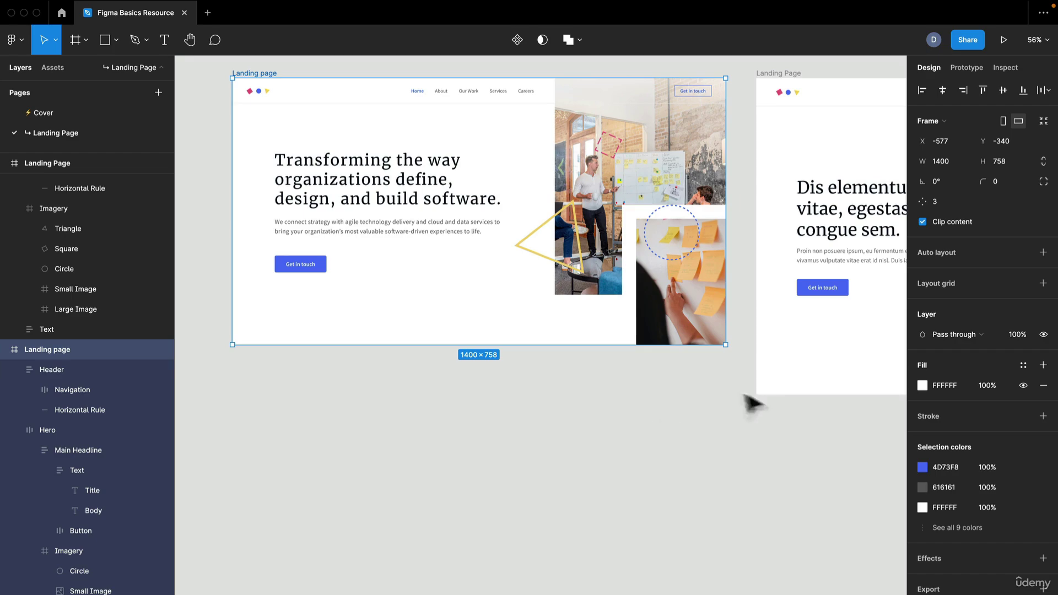
pyautogui.hotkey('ctrl', 'z')
pyautogui.click(717, 400)
pyautogui.moveTo(744, 437); pyautogui.dragTo(494, 470)
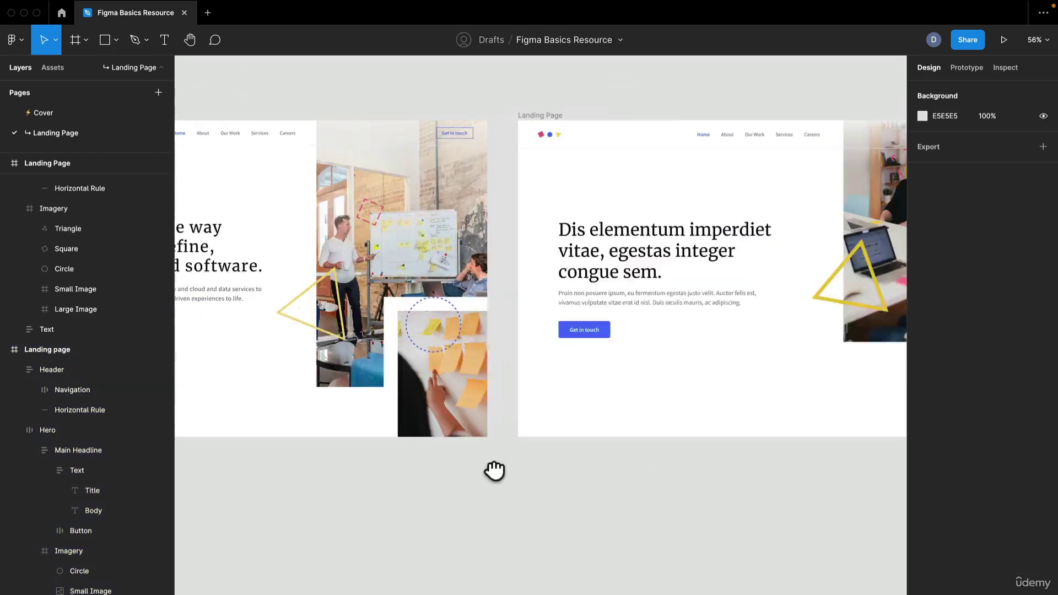
pyautogui.hotkey('ctrl', 'z')
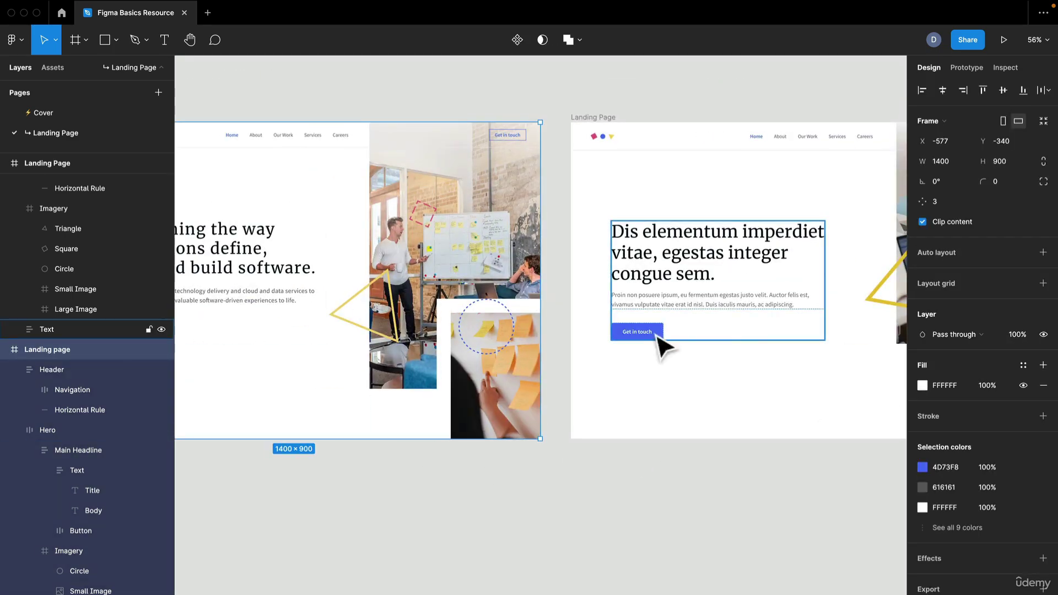
# Step: Try resizing the "Dis elementum" Landing Page frame to a height of 1090 and a width of 1202, undoing each change
pyautogui.hscroll(5, 551, 342)
pyautogui.click(298, 153)
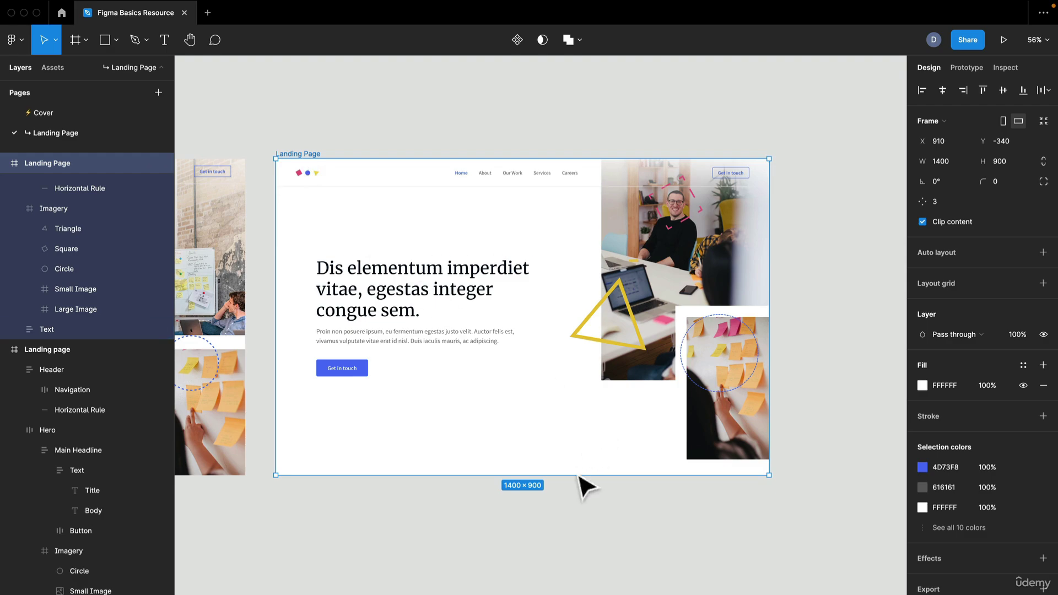
pyautogui.moveTo(579, 475); pyautogui.dragTo(588, 543)
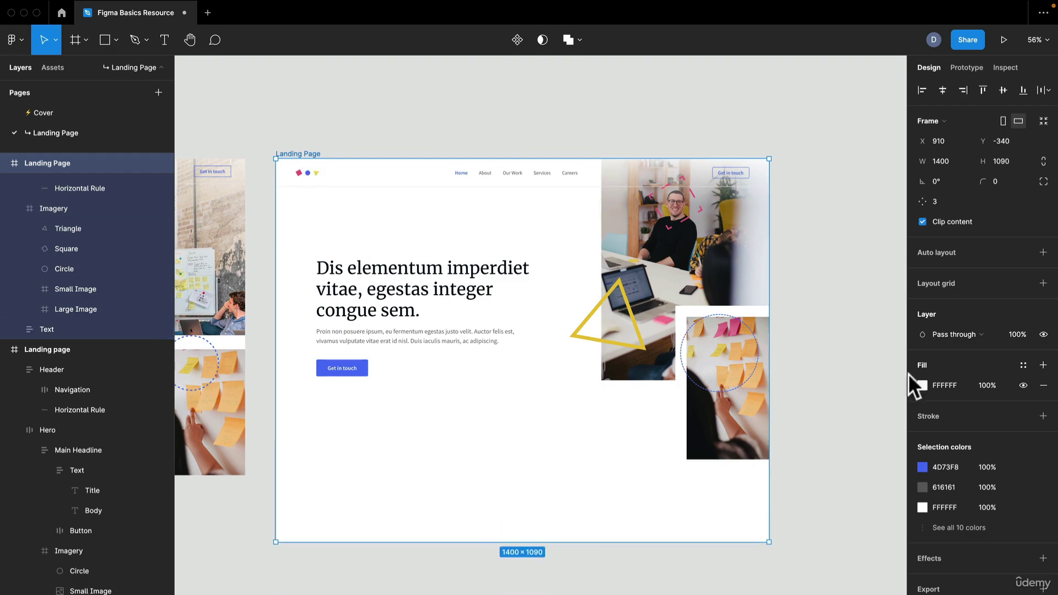
pyautogui.hotkey('ctrl', 'z')
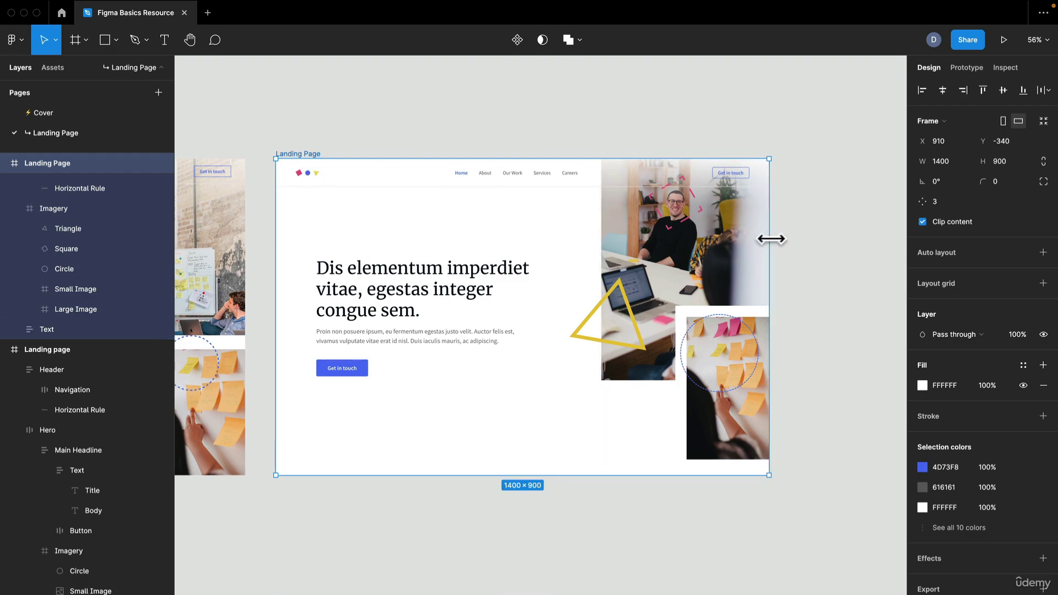
pyautogui.moveTo(770, 238); pyautogui.dragTo(700, 271)
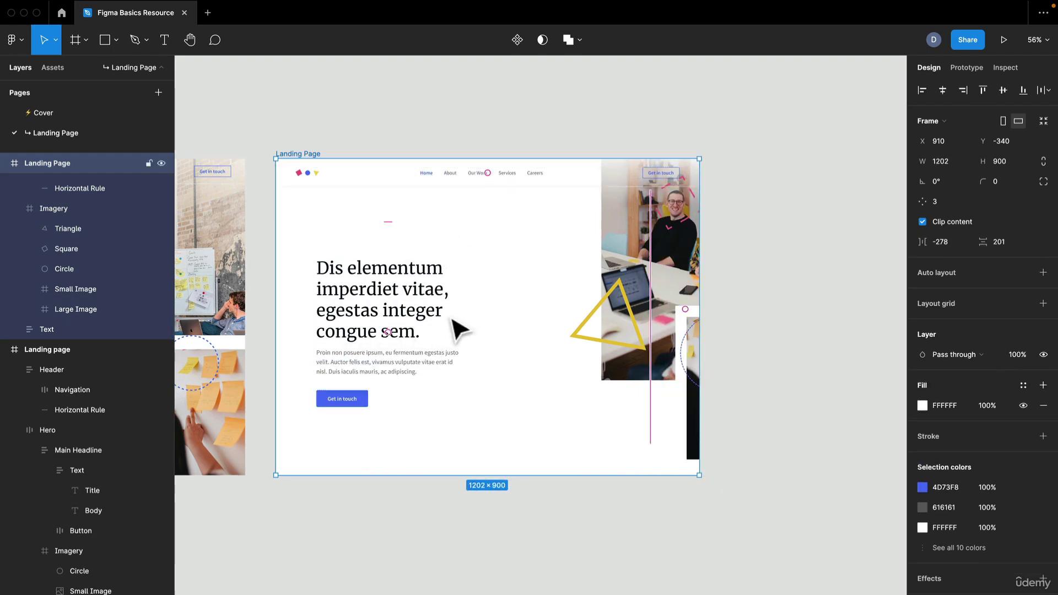
pyautogui.hotkey('ctrl', 'z')
# Step: Widen the headline text block of the "Dis elementum" landing page to 665
pyautogui.click(508, 307)
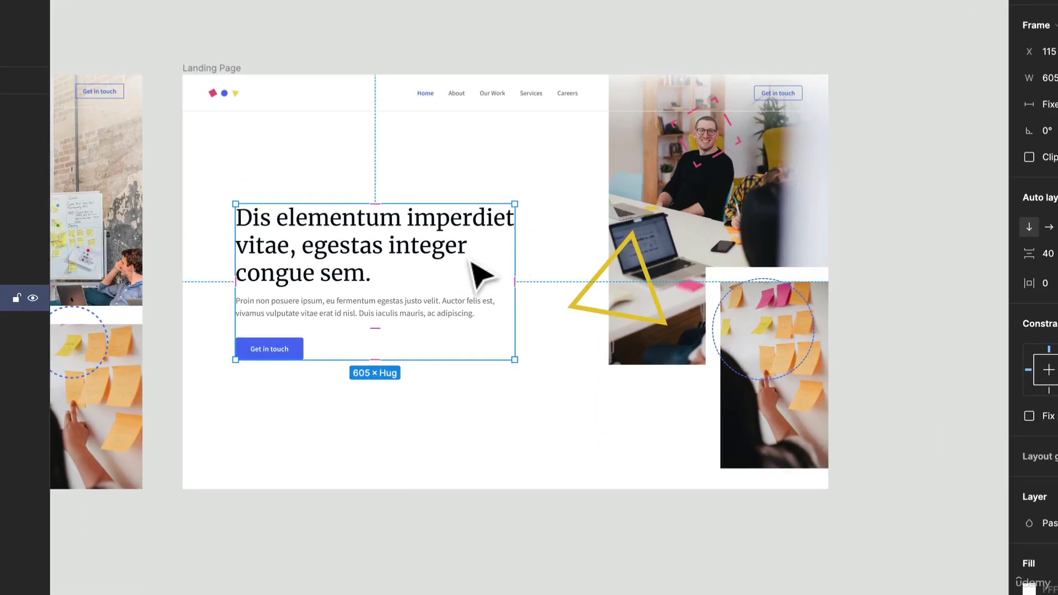
pyautogui.scroll(3, 518, 262)
pyautogui.moveTo(517, 260); pyautogui.dragTo(552, 264)
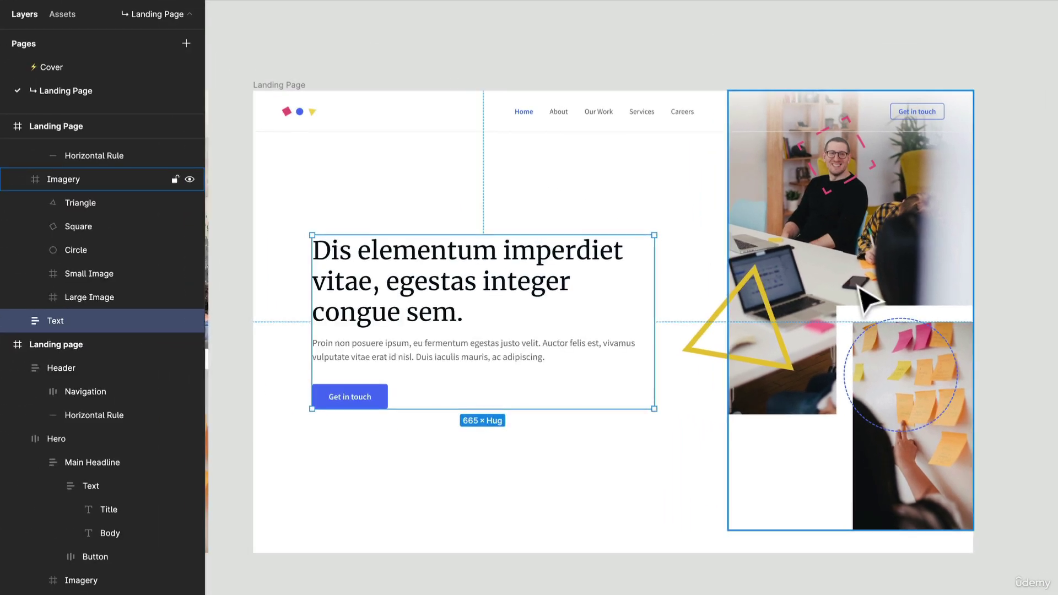
# Step: Wrap the Text and Imagery layers together in a new frame and rename it Hero
pyautogui.keyDown('shift'); pyautogui.click(842, 281); pyautogui.keyUp('shift')
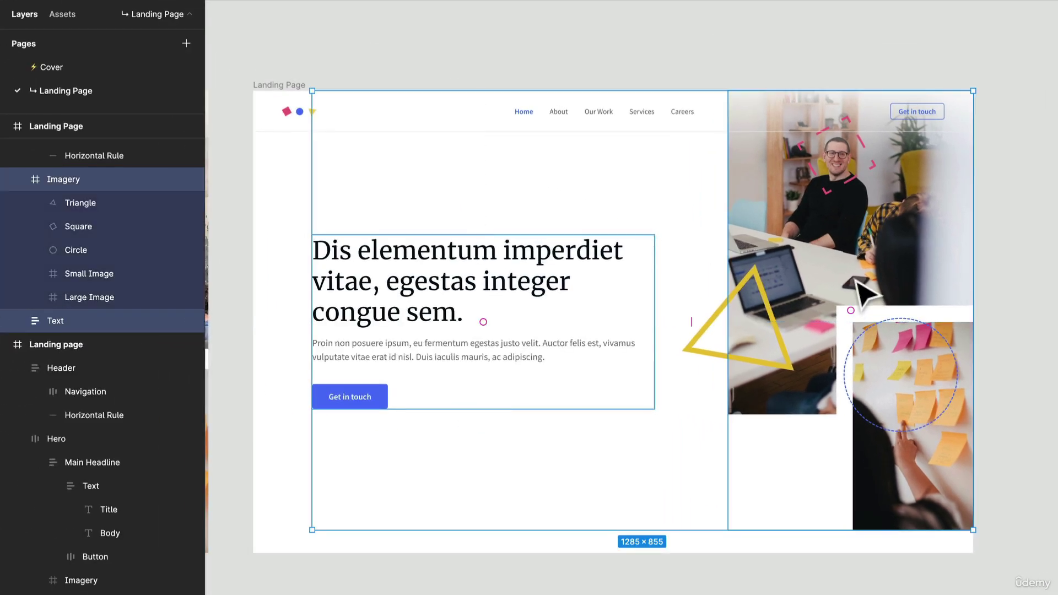
pyautogui.hotkey('ctrl', 'alt', 'g')
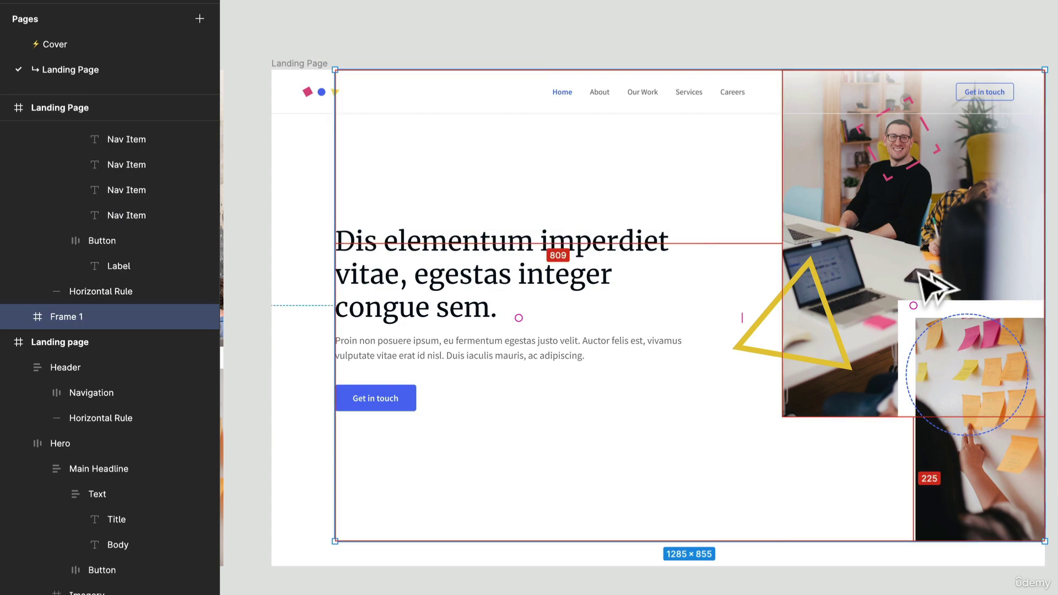
pyautogui.hotkey('ctrl', 'r')
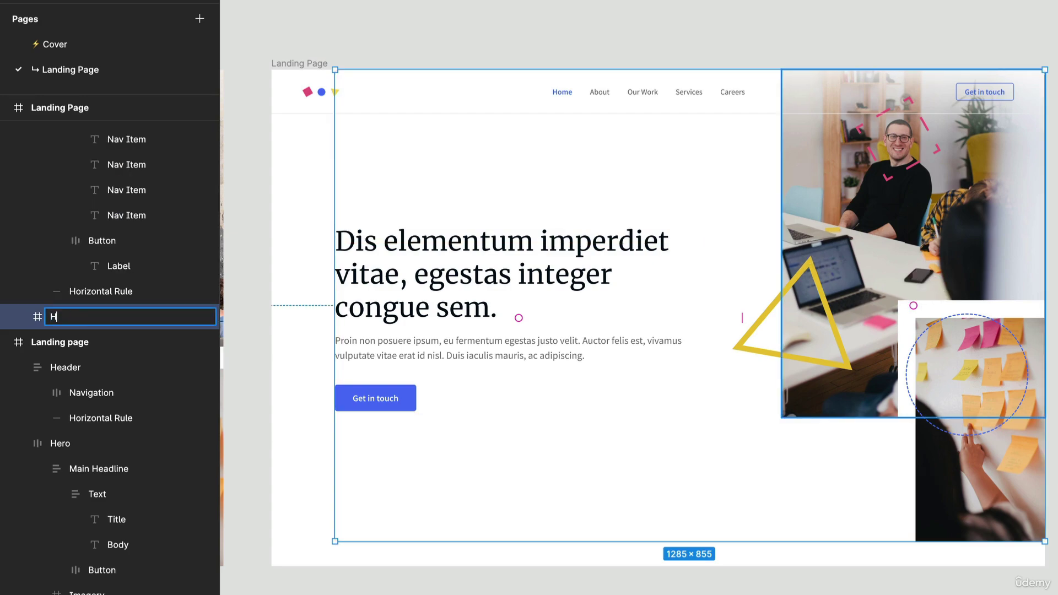
pyautogui.press('Return')
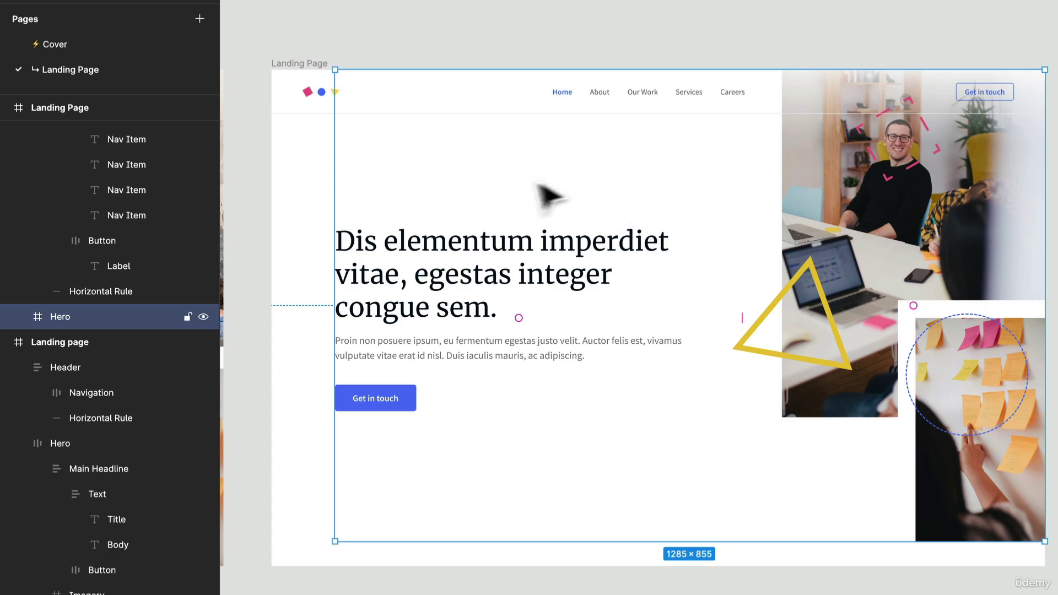
# Step: Stretch the Hero frame to 1400 × 900 so it covers the whole landing page
pyautogui.moveTo(334, 168); pyautogui.dragTo(272, 168)
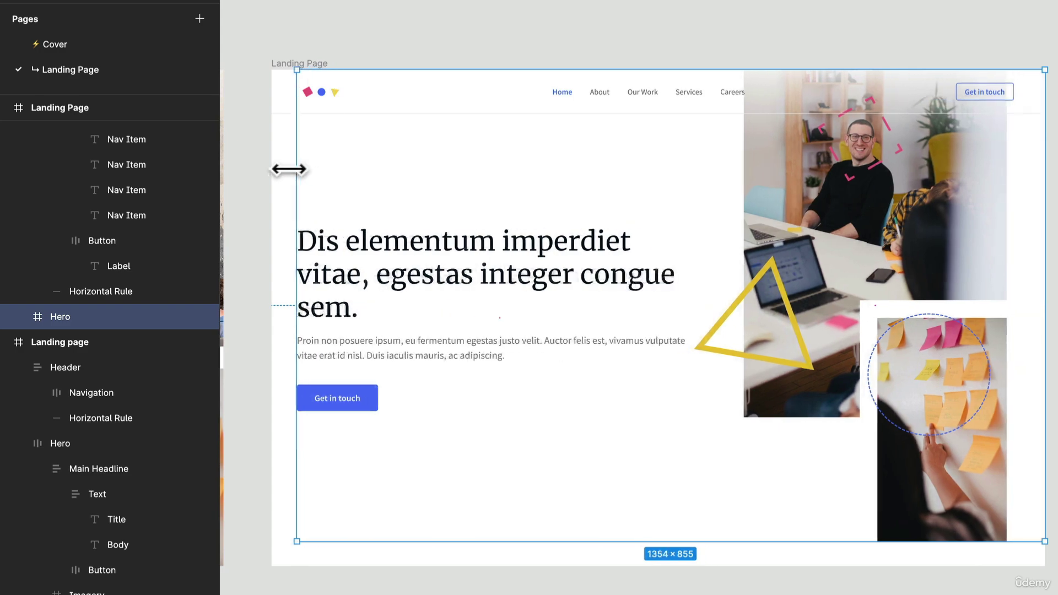
pyautogui.moveTo(744, 543); pyautogui.dragTo(742, 567)
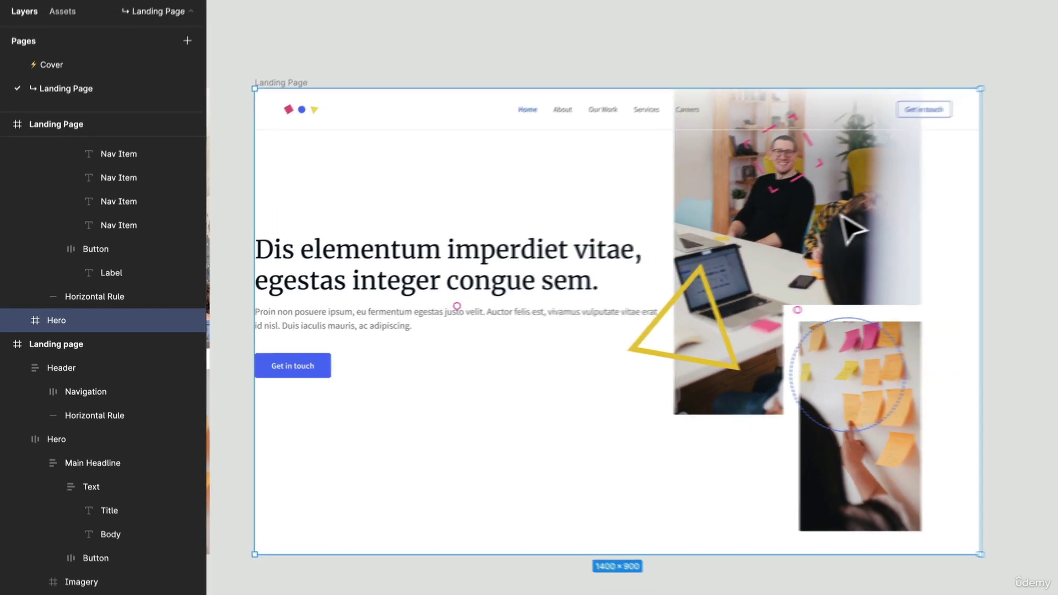
pyautogui.click(851, 229)
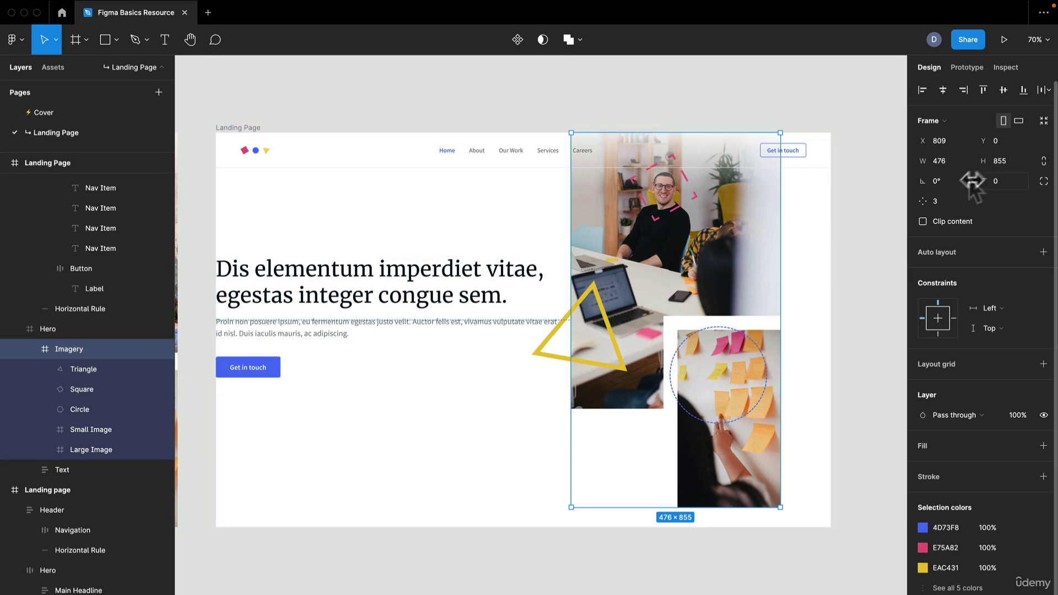
pyautogui.click(838, 259)
pyautogui.click(824, 245)
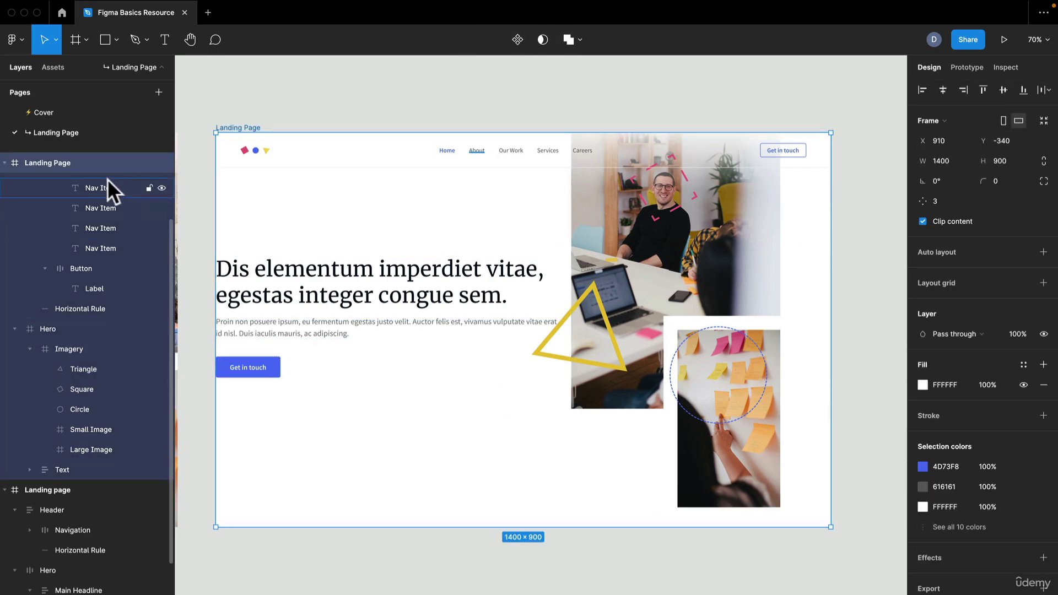
# Step: Apply horizontal auto layout to the Hero frame and resize it back to 1400 × 900
pyautogui.click(98, 329)
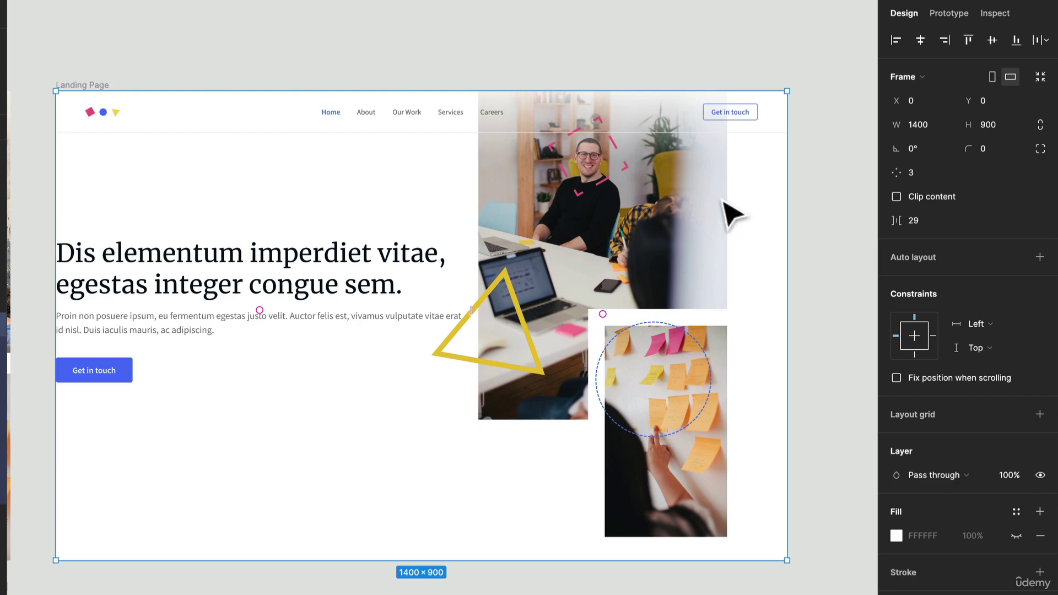
pyautogui.click(1038, 257)
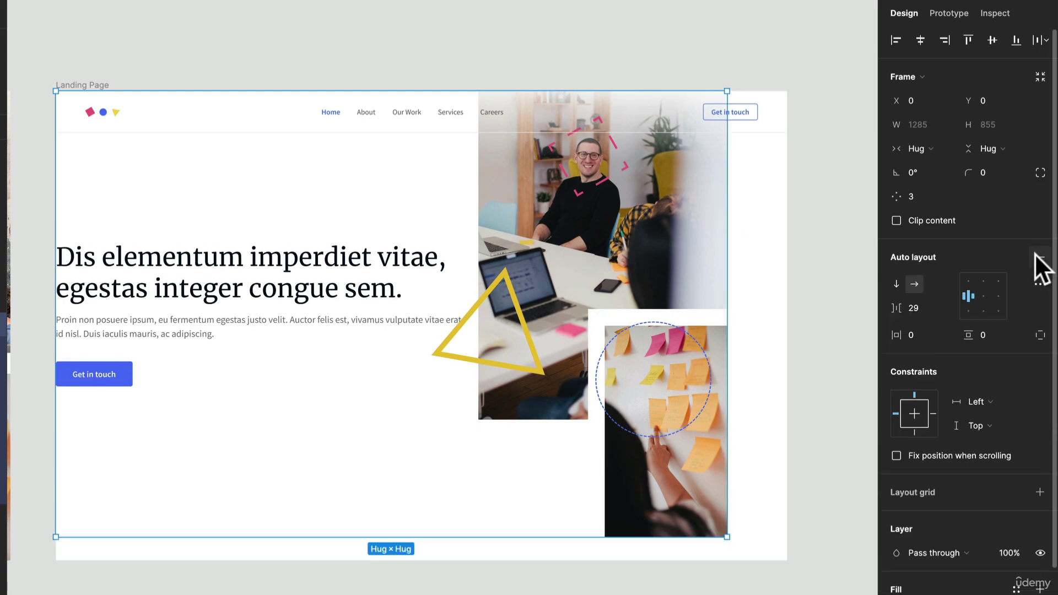
pyautogui.moveTo(731, 214); pyautogui.dragTo(787, 218)
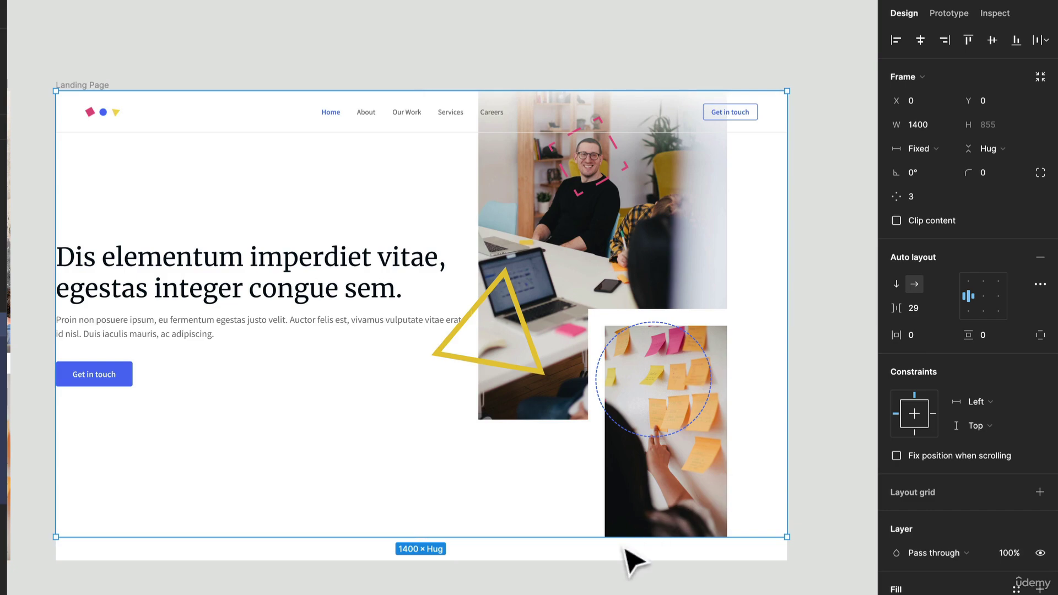
pyautogui.moveTo(622, 542); pyautogui.dragTo(625, 563)
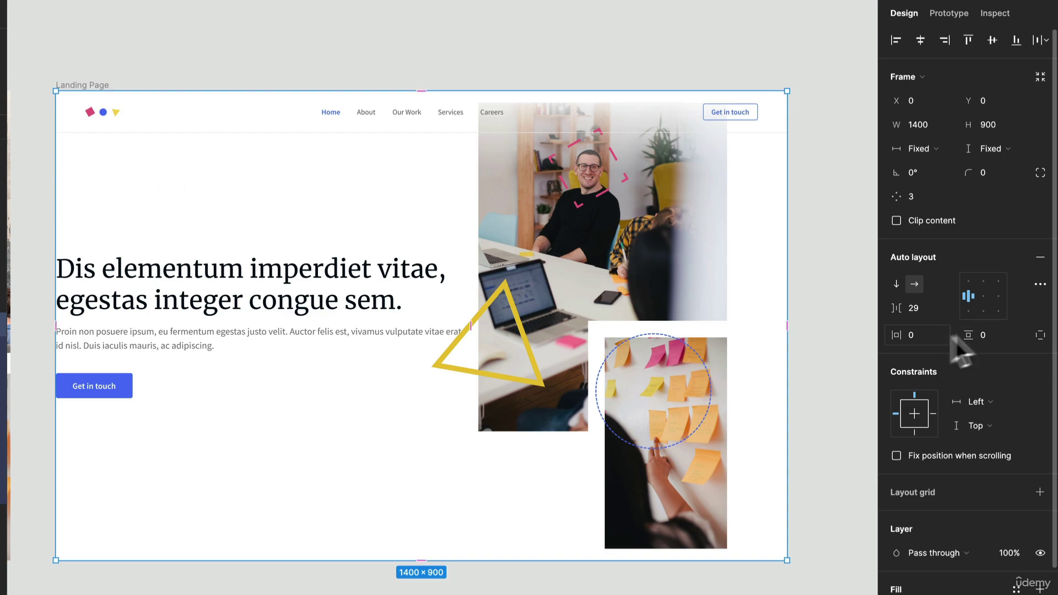
# Step: Show individual padding for the Hero auto layout and set its left padding to 120
pyautogui.scroll(-1, 1050, 327)
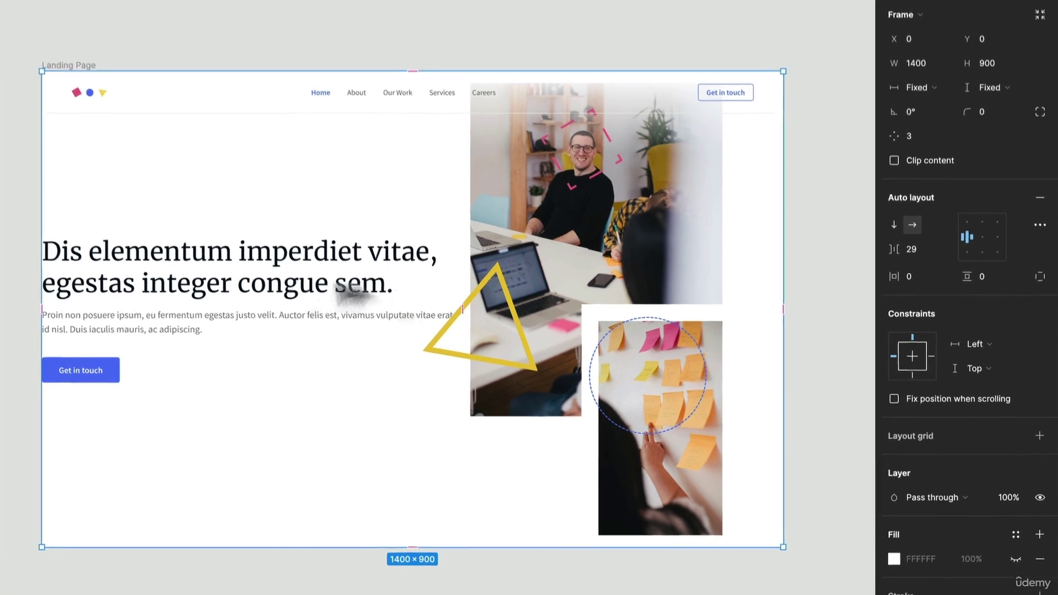
pyautogui.click(1039, 253)
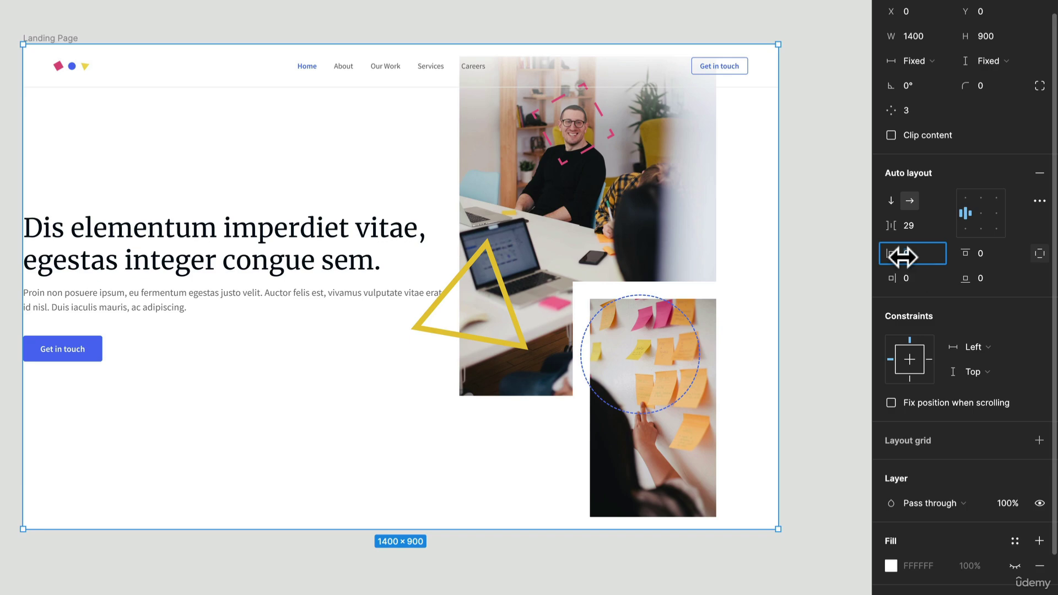
pyautogui.write('0')
pyautogui.press('Return')
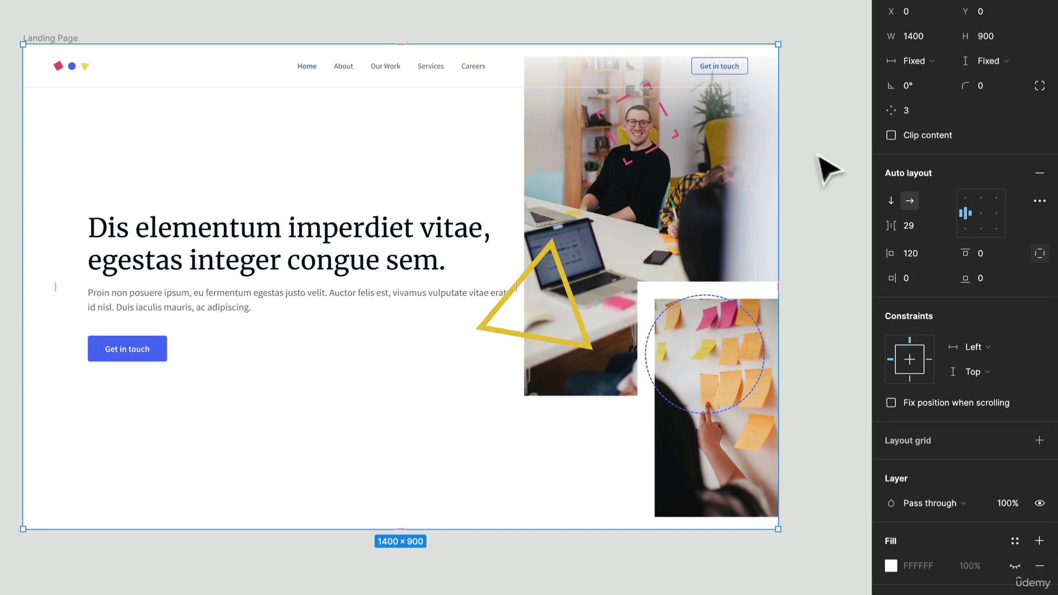
# Step: Set the headline text block's width to Fill container and test it by varying the landing page frame's width
pyautogui.click(274, 269)
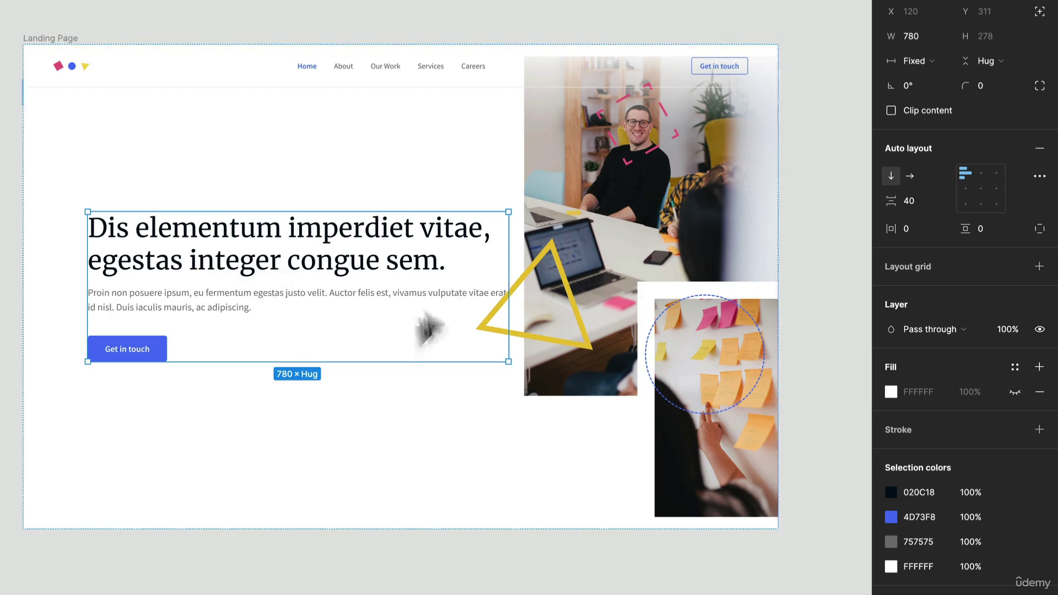
pyautogui.click(922, 61)
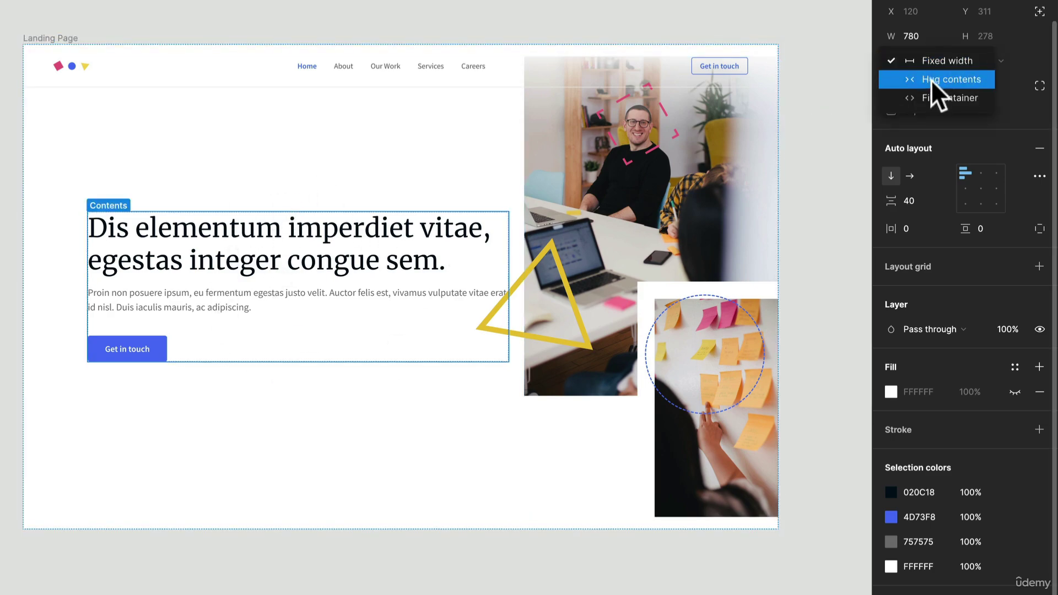
pyautogui.click(931, 96)
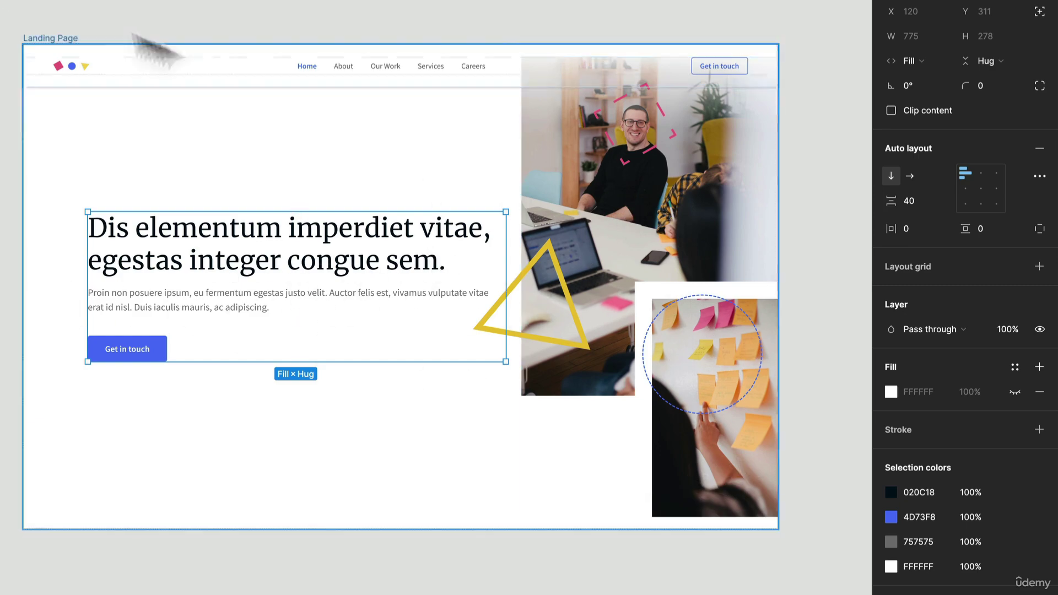
pyautogui.click(51, 38)
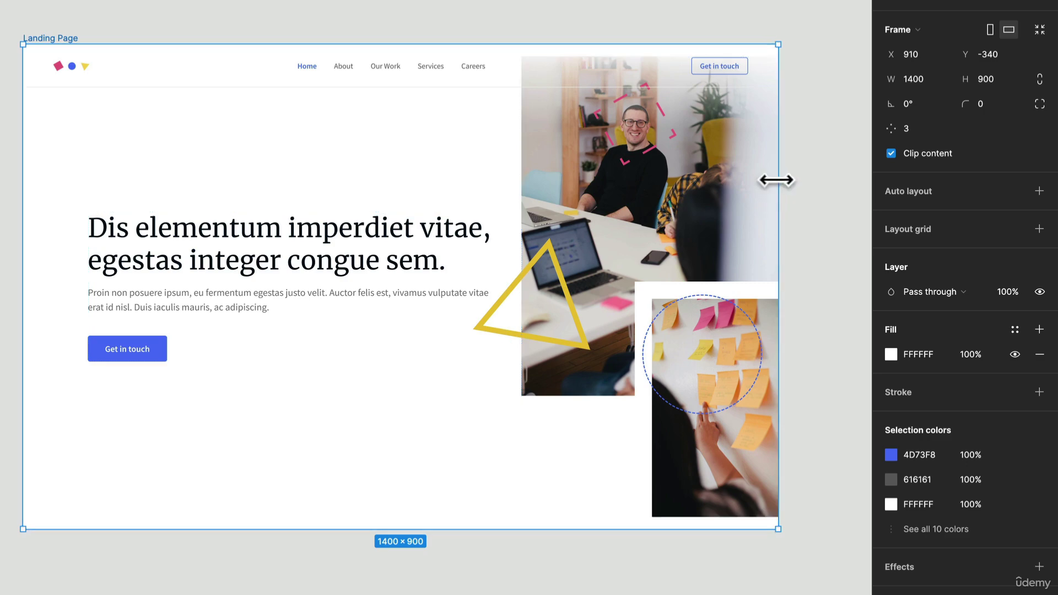
pyautogui.moveTo(777, 180); pyautogui.dragTo(778, 204)
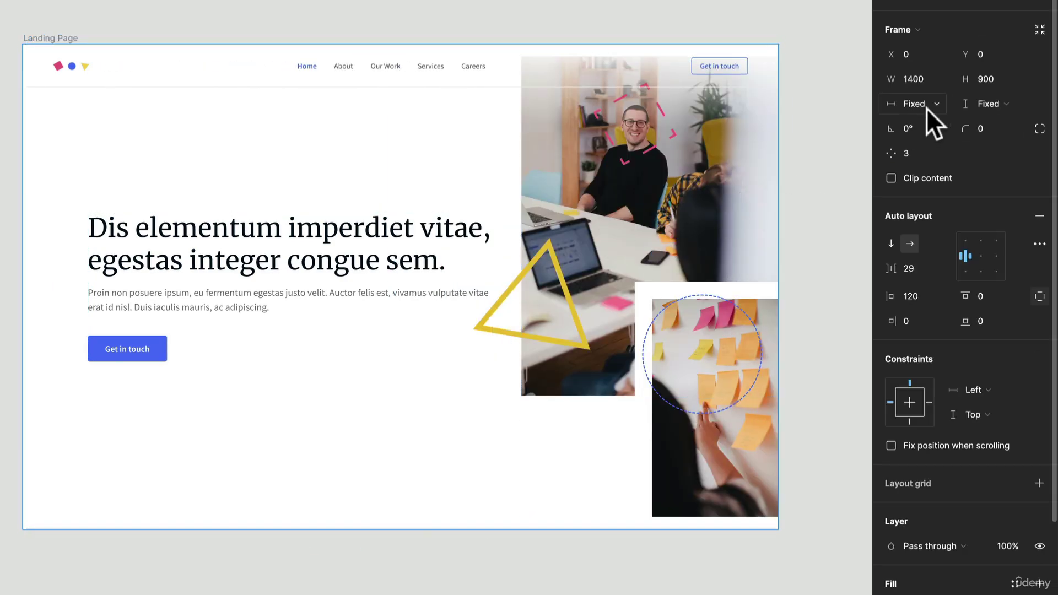
# Step: Change the Hero frame's horizontal constraint so it resizes with the landing page, and test it by varying the page width
pyautogui.click(927, 108)
pyautogui.click(926, 108)
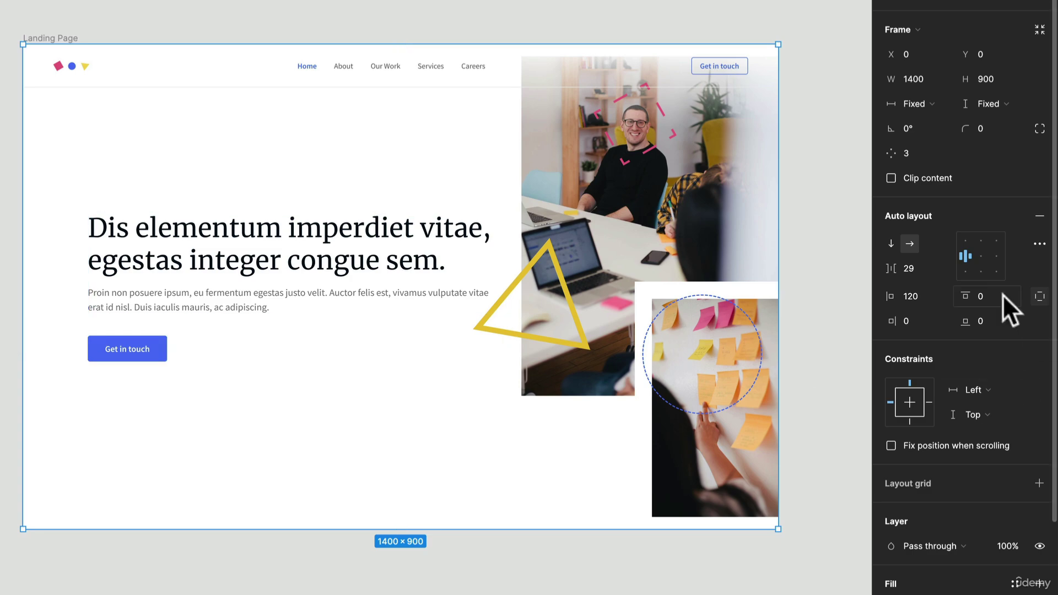
pyautogui.click(986, 389)
pyautogui.click(1000, 428)
pyautogui.click(55, 38)
pyautogui.moveTo(779, 155)
pyautogui.mouseDown()
pyautogui.moveTo(590, 156)
pyautogui.moveTo(779, 154)
pyautogui.mouseUp()
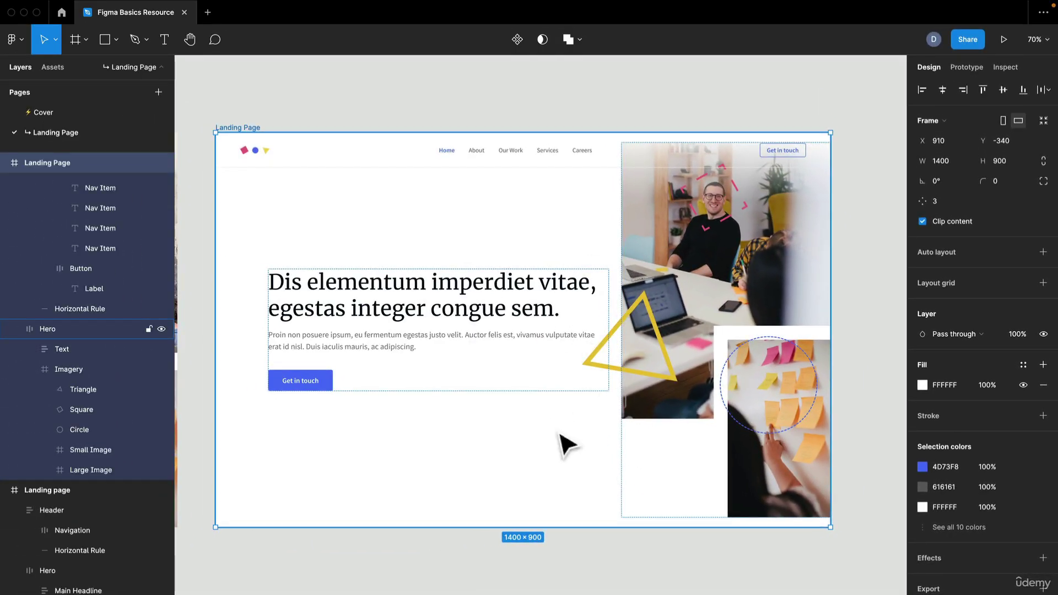
# Step: Set the spacing between items in the Hero frame's auto layout to 56
pyautogui.click(83, 327)
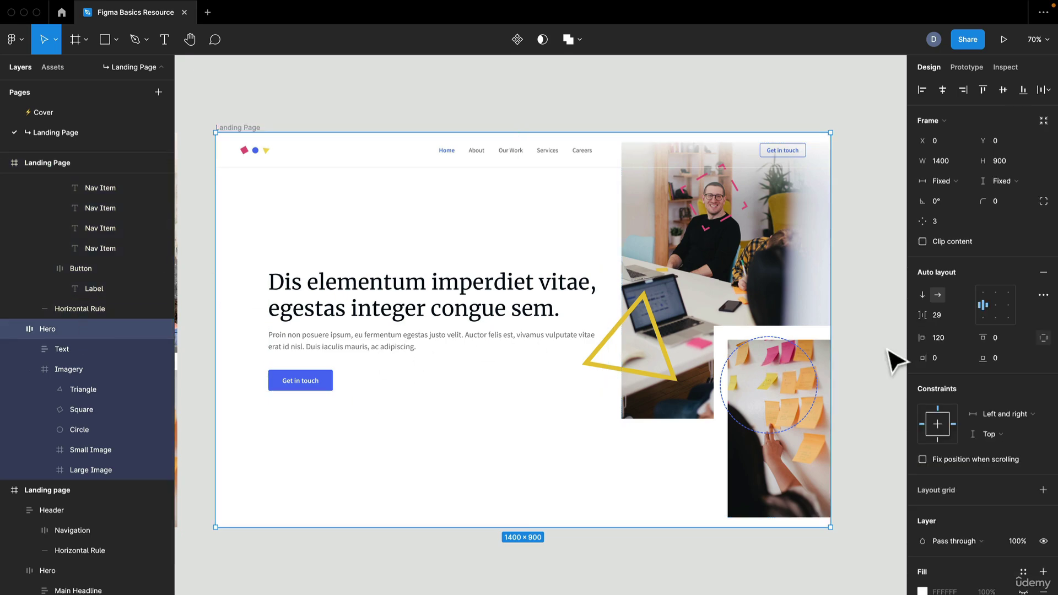
pyautogui.click(940, 316)
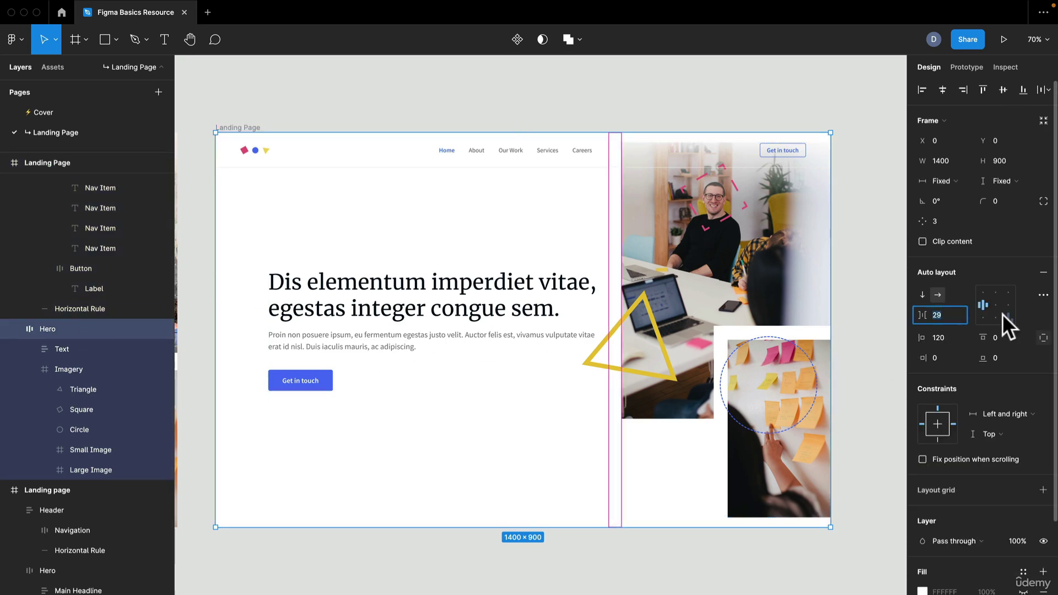
pyautogui.write('56')
pyautogui.press('Return')
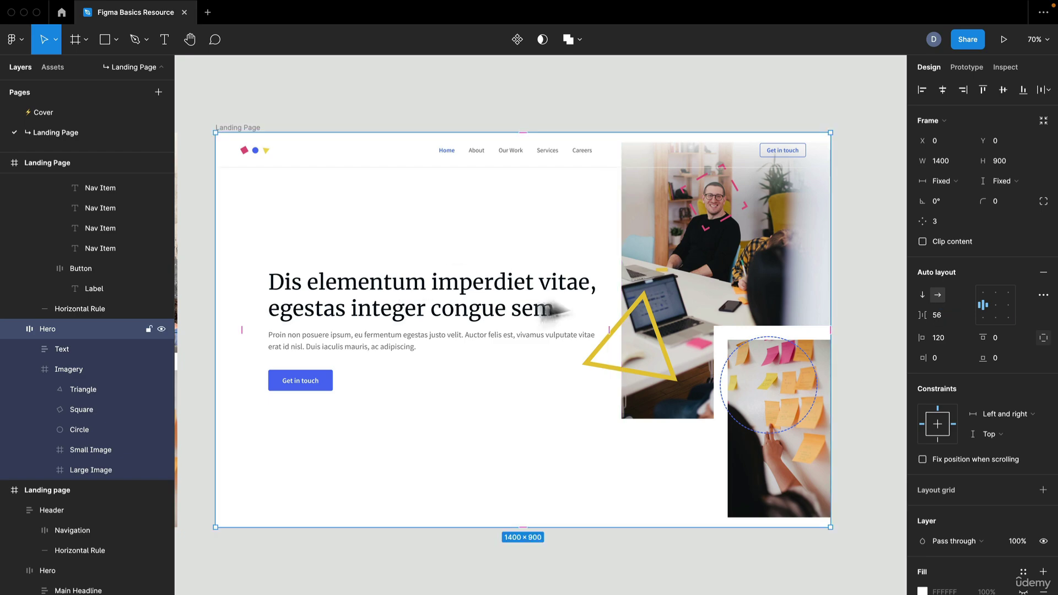
# Step: Set the Hero auto layout's spacing between the text and imagery to 80
pyautogui.click(131, 350)
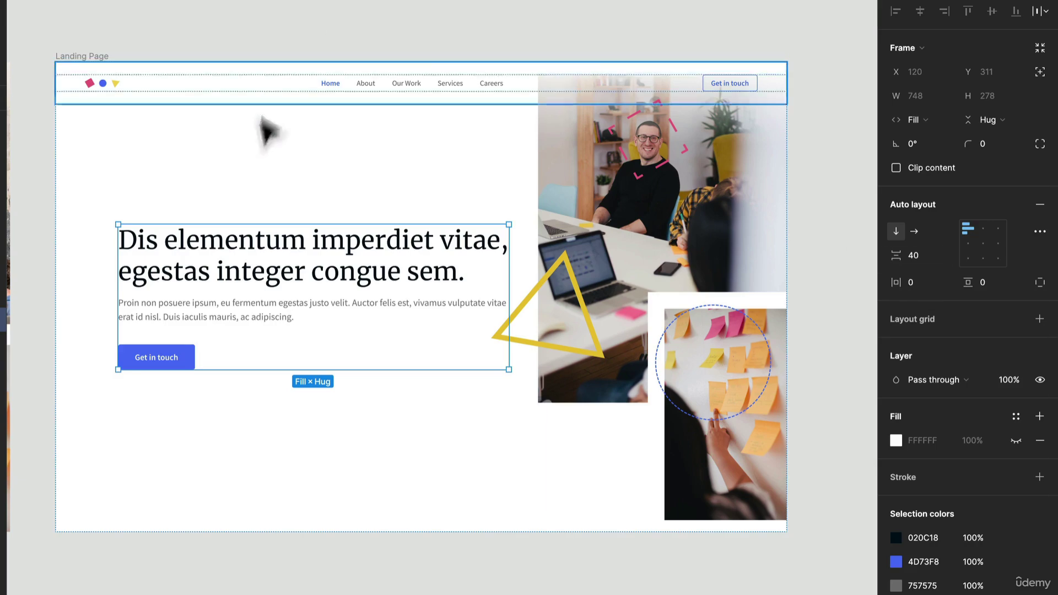
pyautogui.click(312, 222)
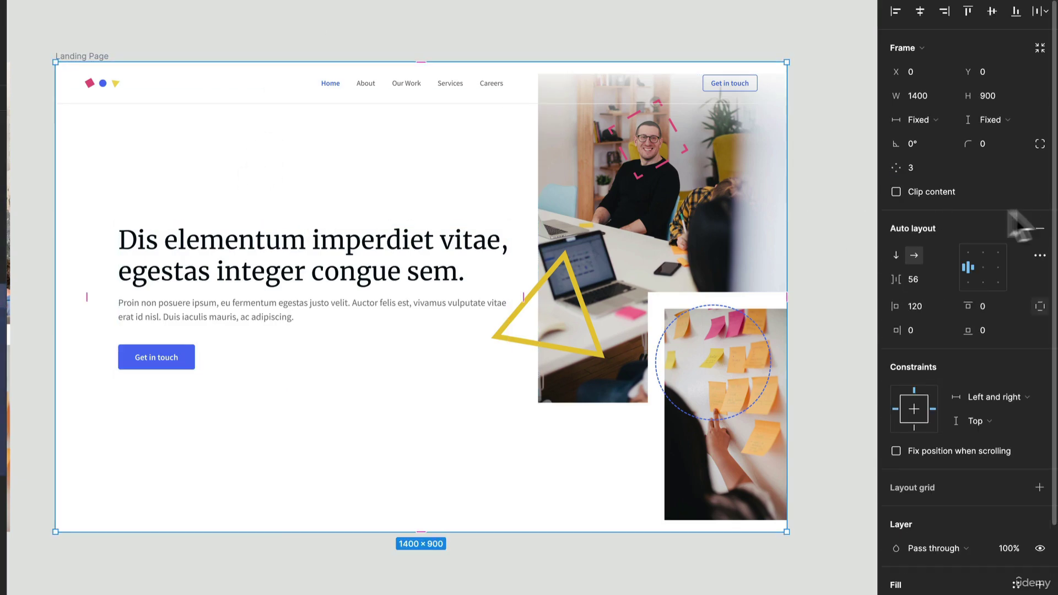
pyautogui.click(927, 279)
pyautogui.write('80')
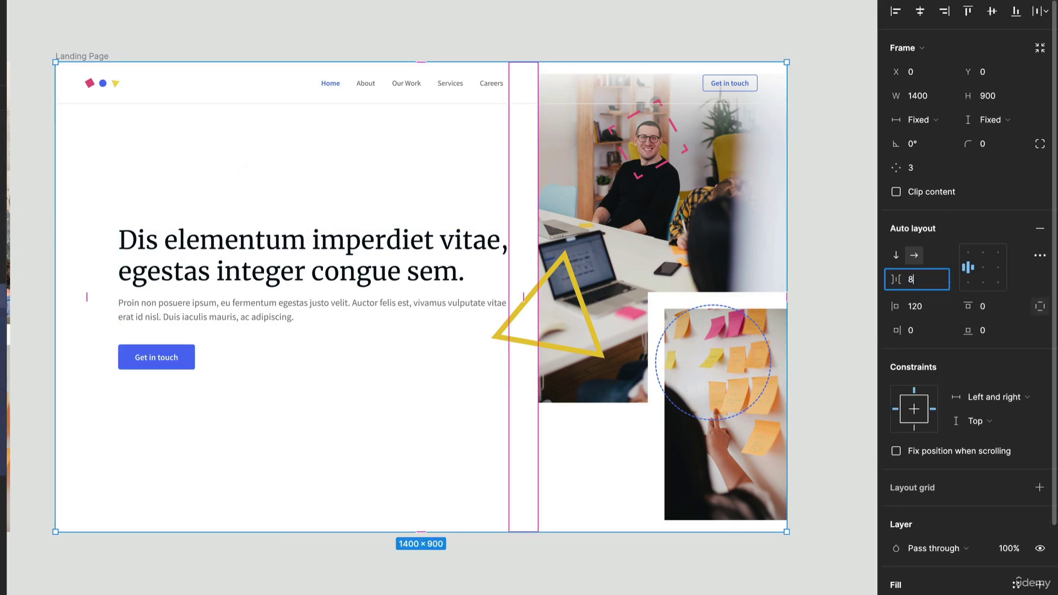
pyautogui.press('Return')
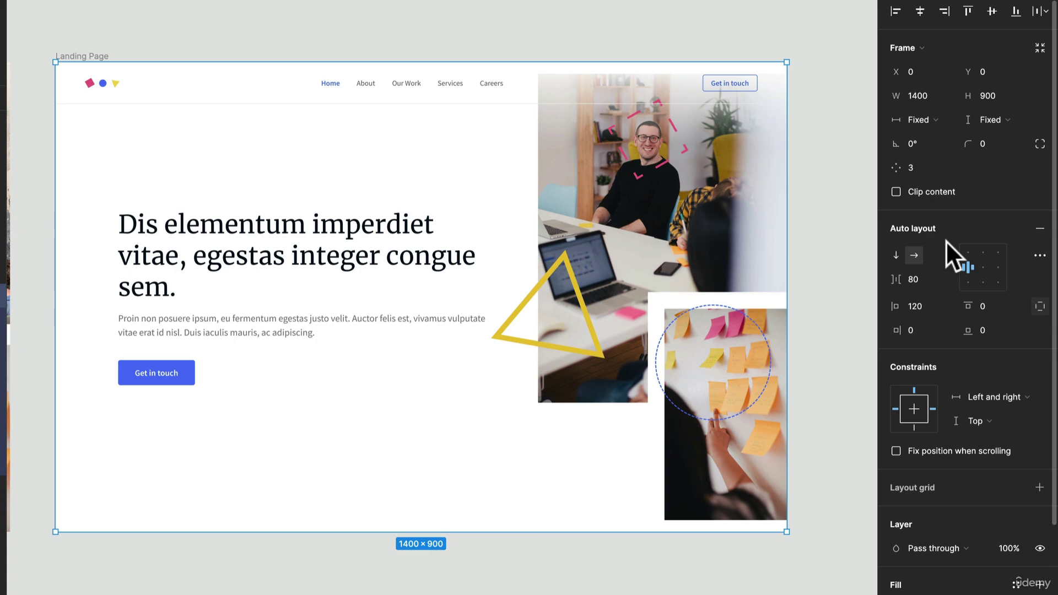
pyautogui.click(937, 277)
pyautogui.write('1120')
pyautogui.press('Return')
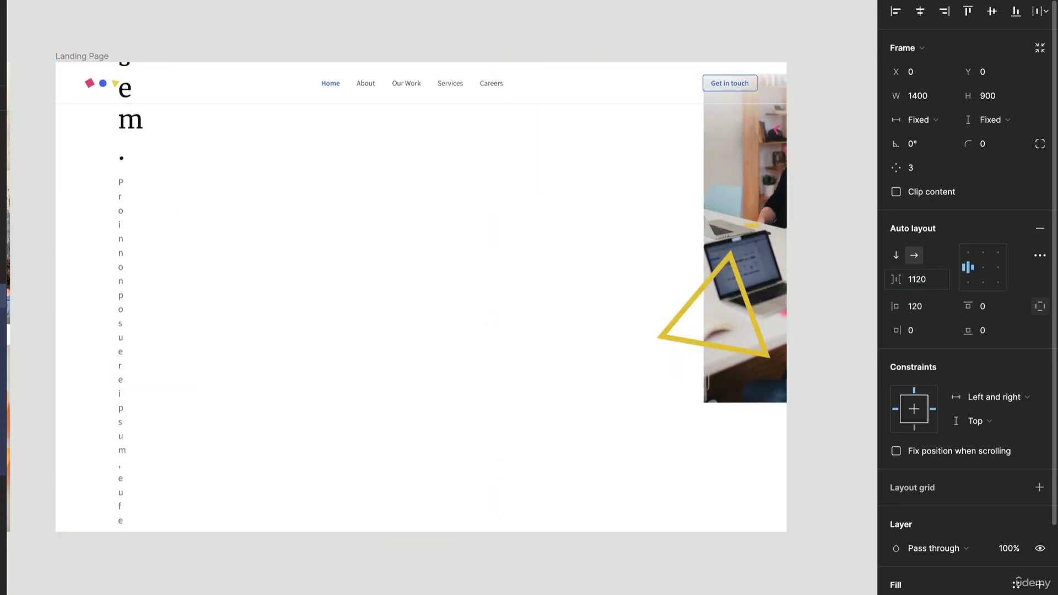
# Step: Set the Hero auto layout's item spacing to 120
pyautogui.click(937, 277)
pyautogui.write('120')
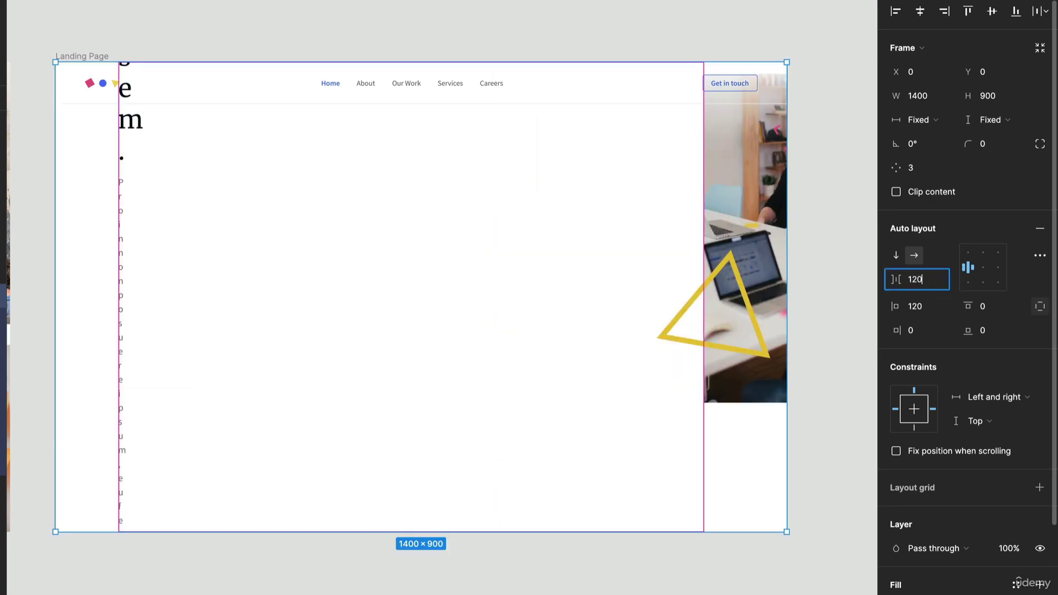
pyautogui.press('Return')
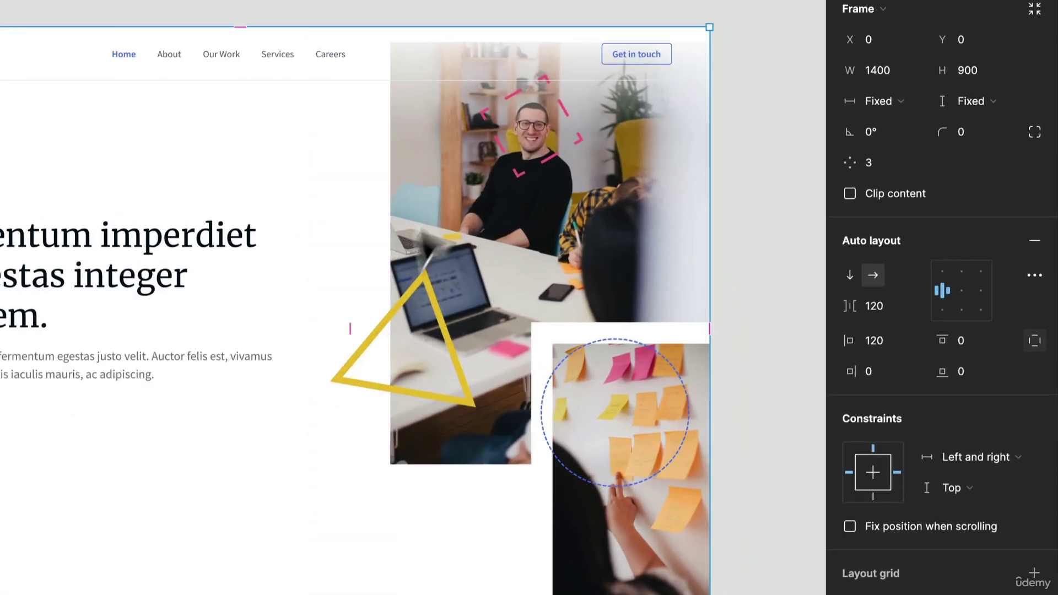
# Step: Test the hero spacing by narrowing the Landing Page frame to about 1131 wide, and undo the resize
pyautogui.click(463, 345)
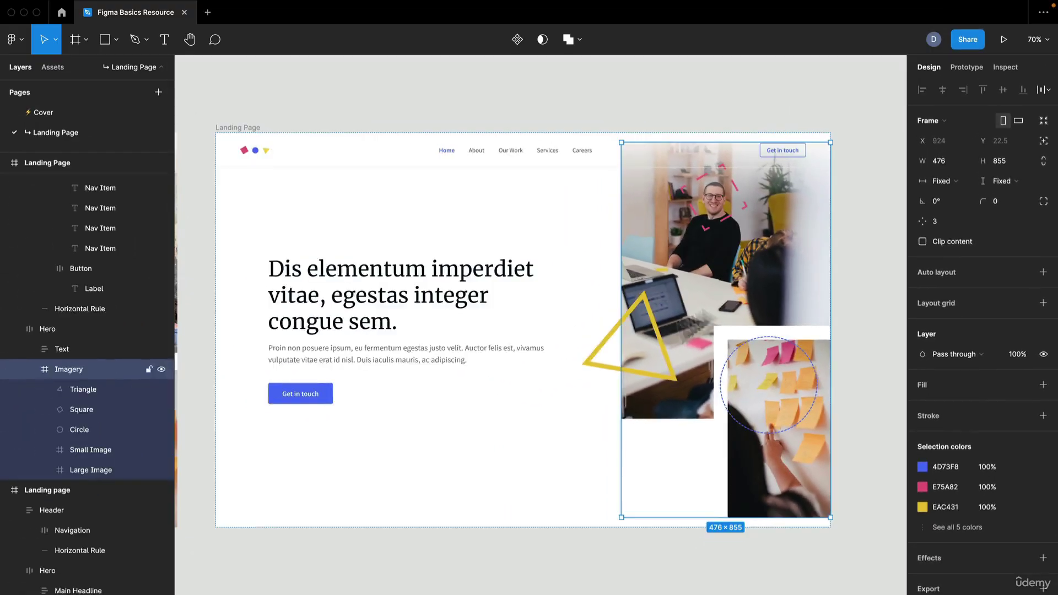
pyautogui.click(250, 136)
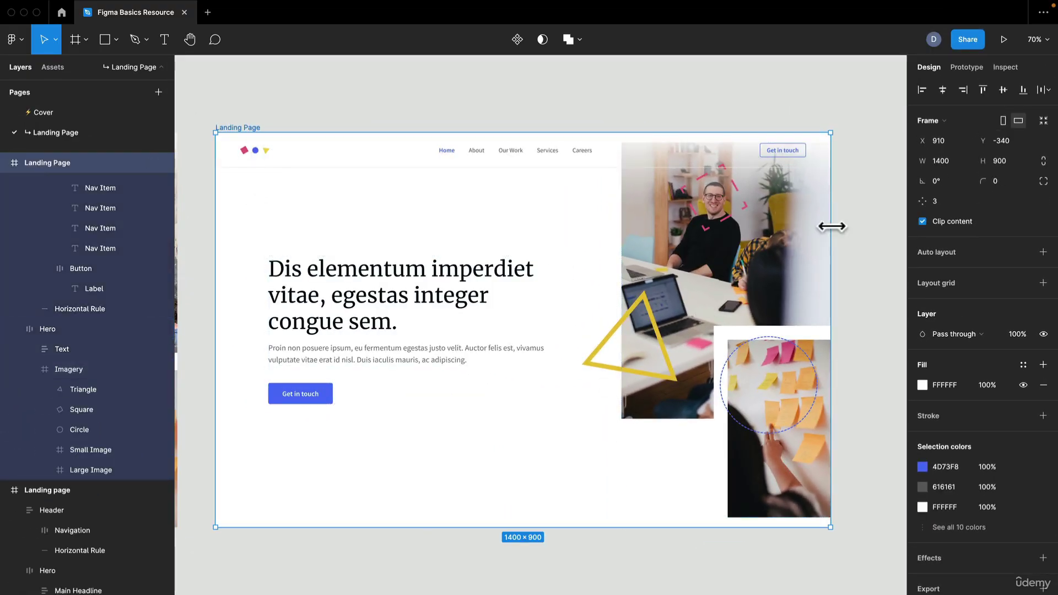
pyautogui.moveTo(831, 227); pyautogui.dragTo(713, 236)
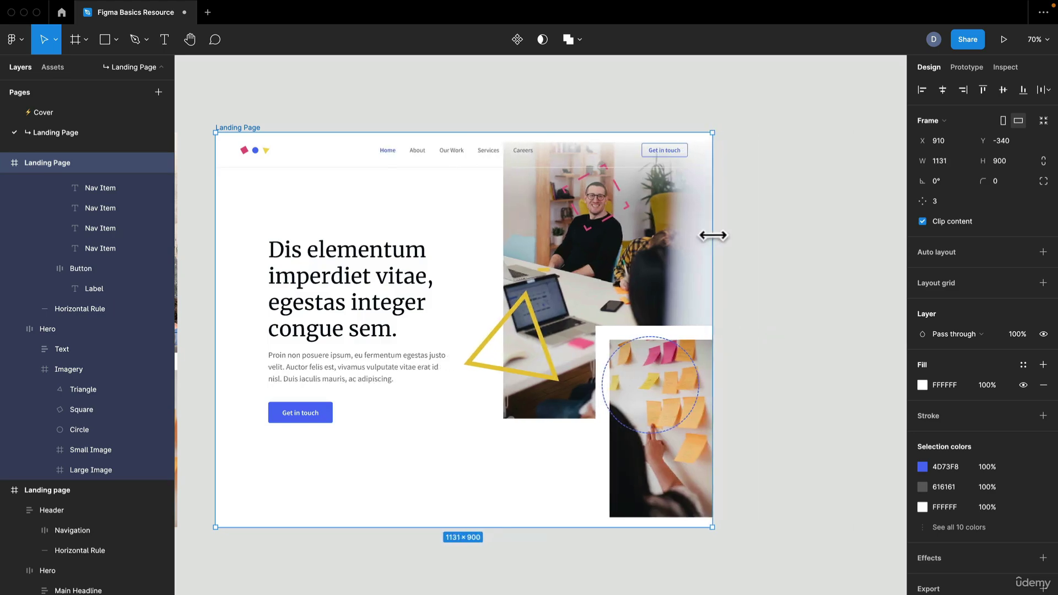
pyautogui.hotkey('ctrl', 'z')
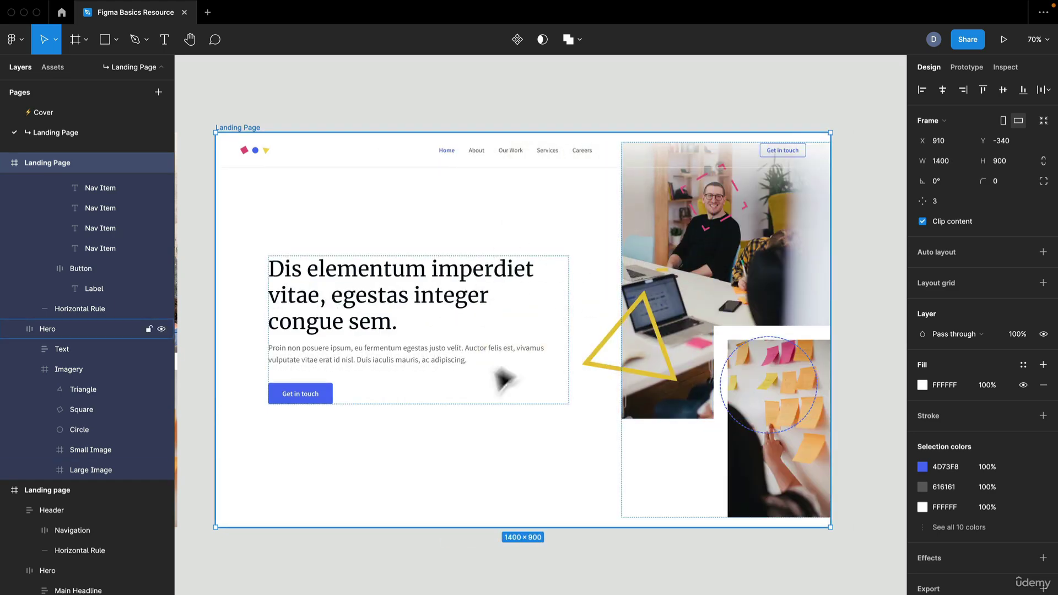
# Step: Test how the Hero frame responds to changes in the Landing Page frame's width and height, keeping the page at 1400 × 900
pyautogui.click(609, 322)
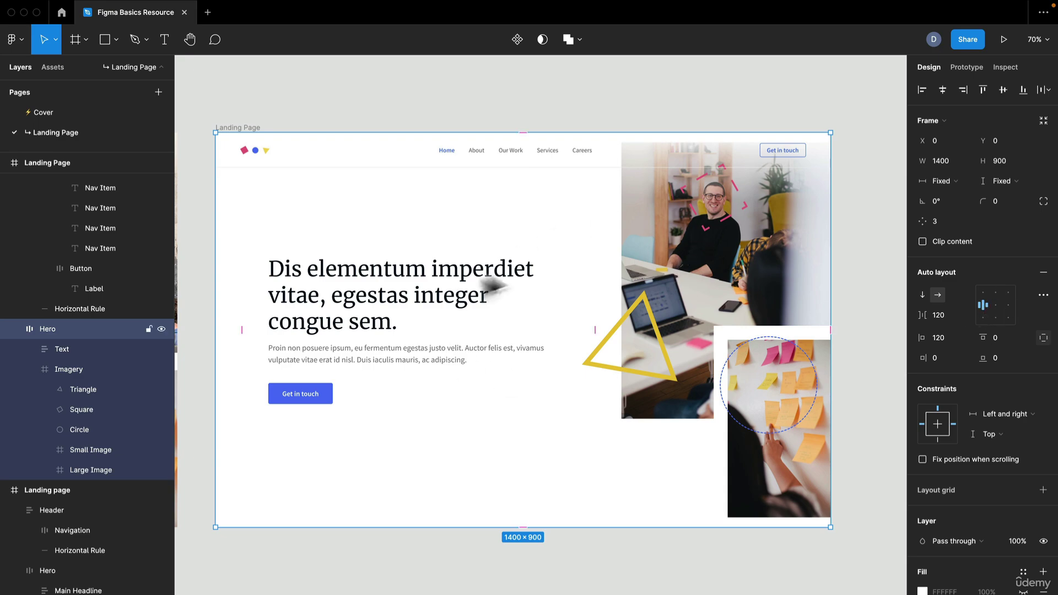
pyautogui.click(242, 128)
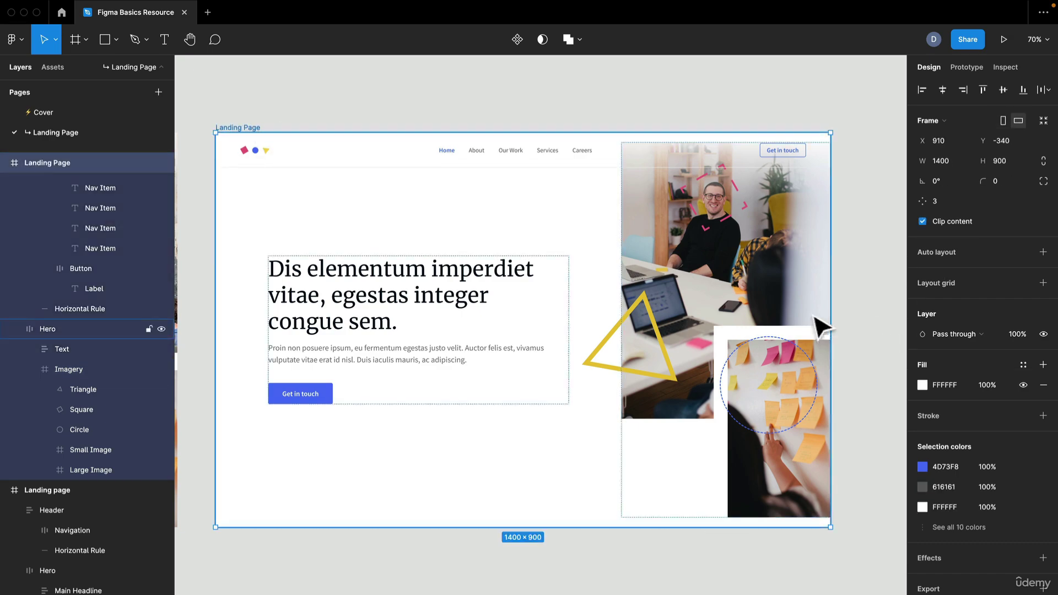
pyautogui.moveTo(834, 244)
pyautogui.mouseDown()
pyautogui.moveTo(633, 230)
pyautogui.moveTo(830, 242)
pyautogui.mouseUp()
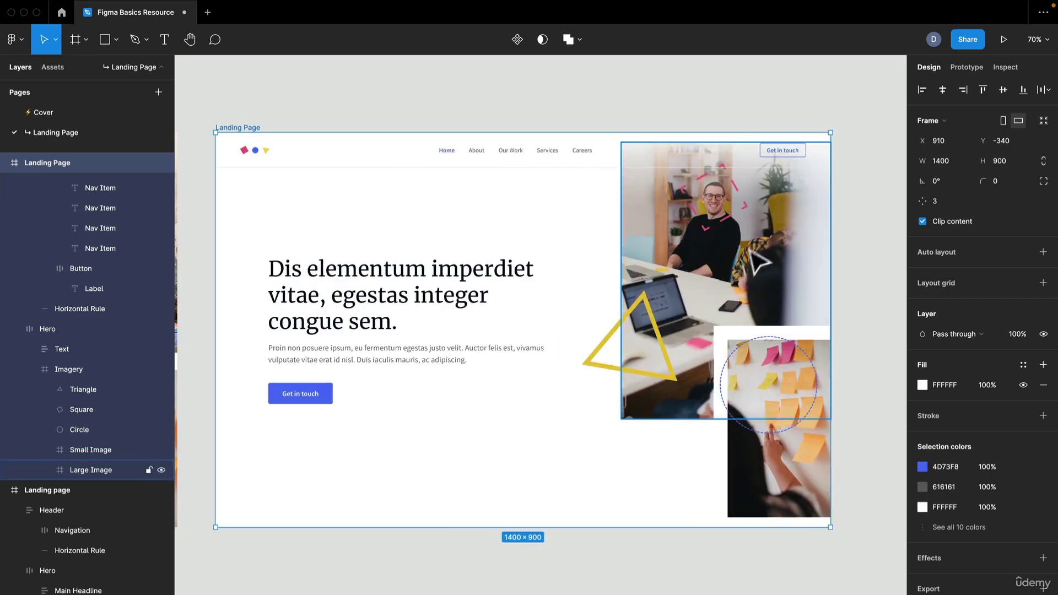
pyautogui.moveTo(583, 528); pyautogui.dragTo(591, 426)
# Step: Set the Imagery frame's height inside the Hero to Fill container
pyautogui.moveTo(668, 333); pyautogui.dragTo(521, 432)
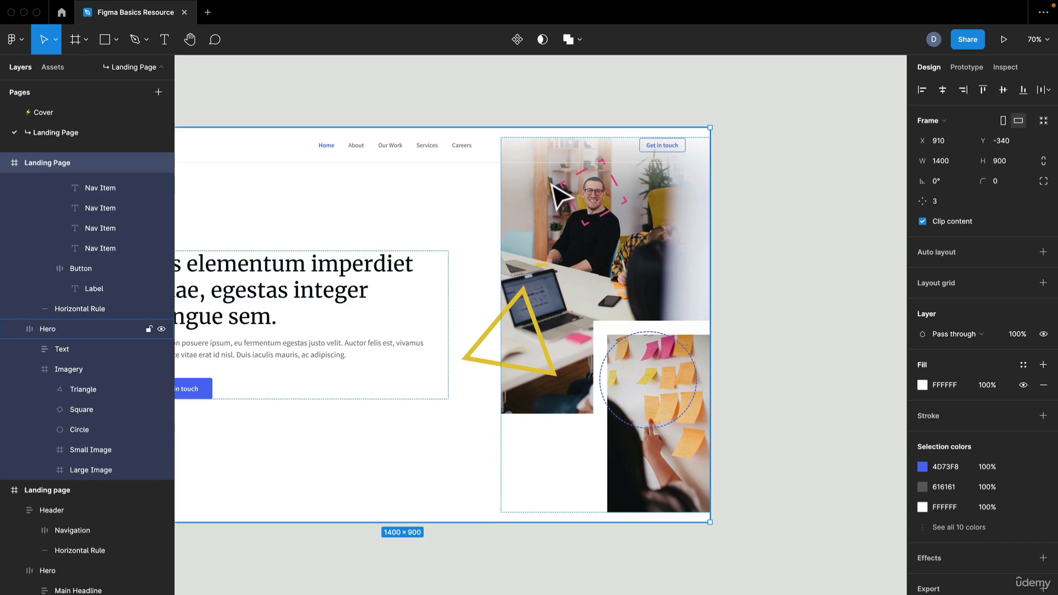
pyautogui.click(48, 329)
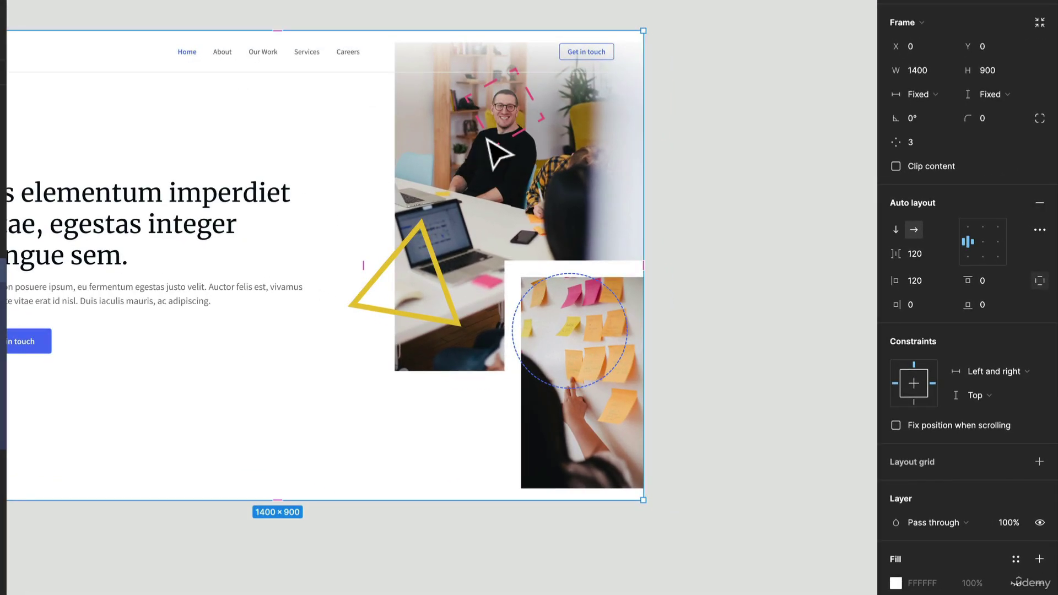
pyautogui.click(485, 138)
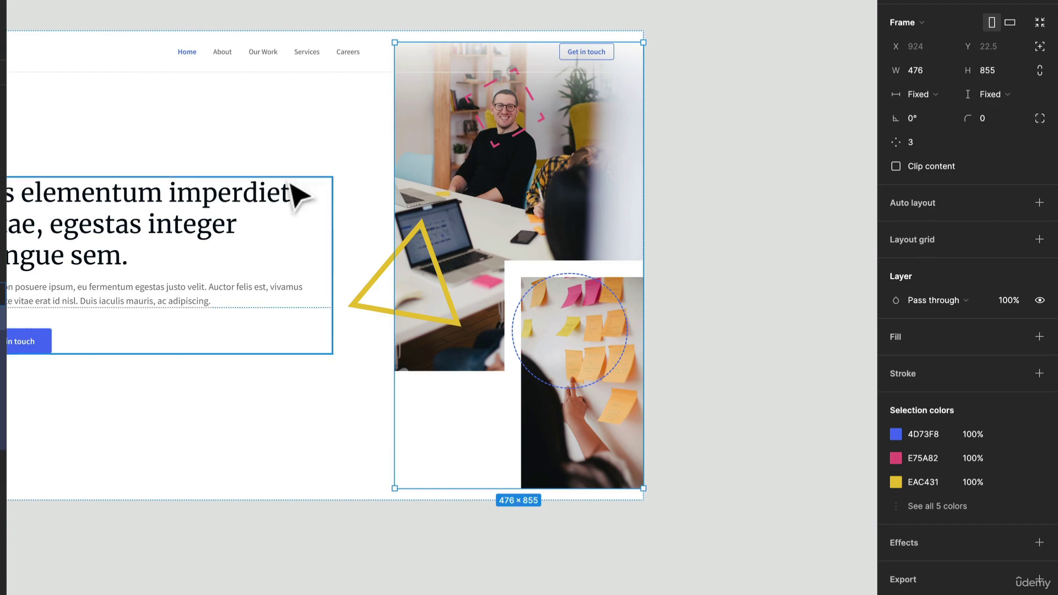
pyautogui.moveTo(295, 189); pyautogui.dragTo(307, 218)
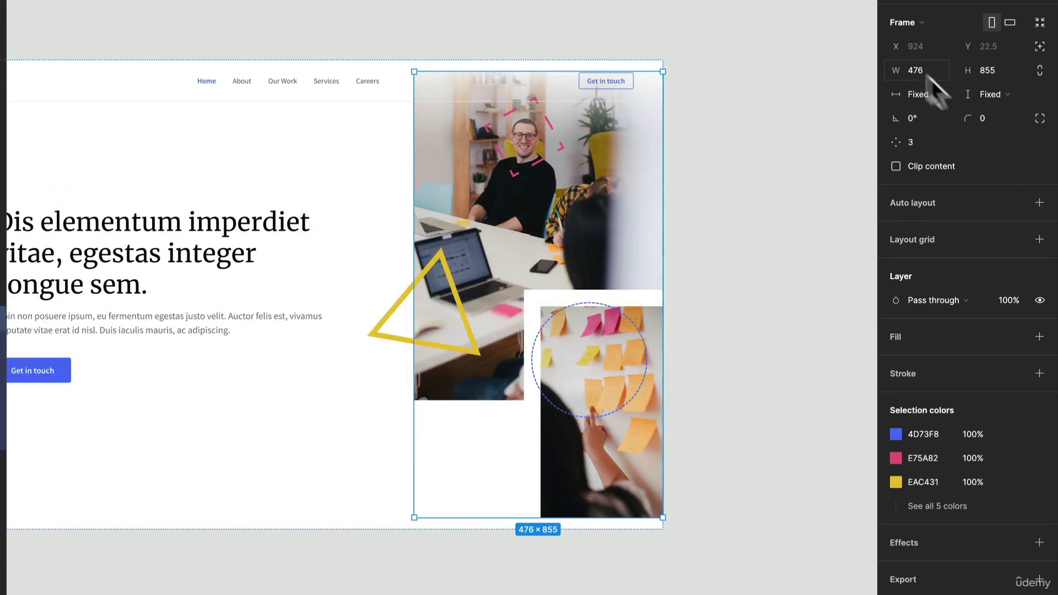
pyautogui.click(993, 93)
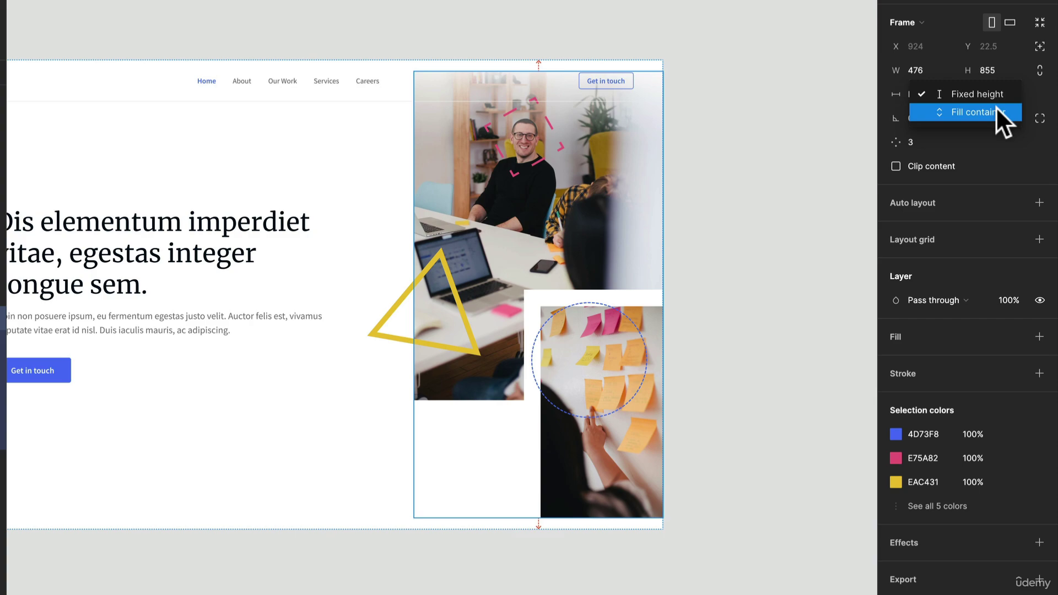
pyautogui.click(998, 108)
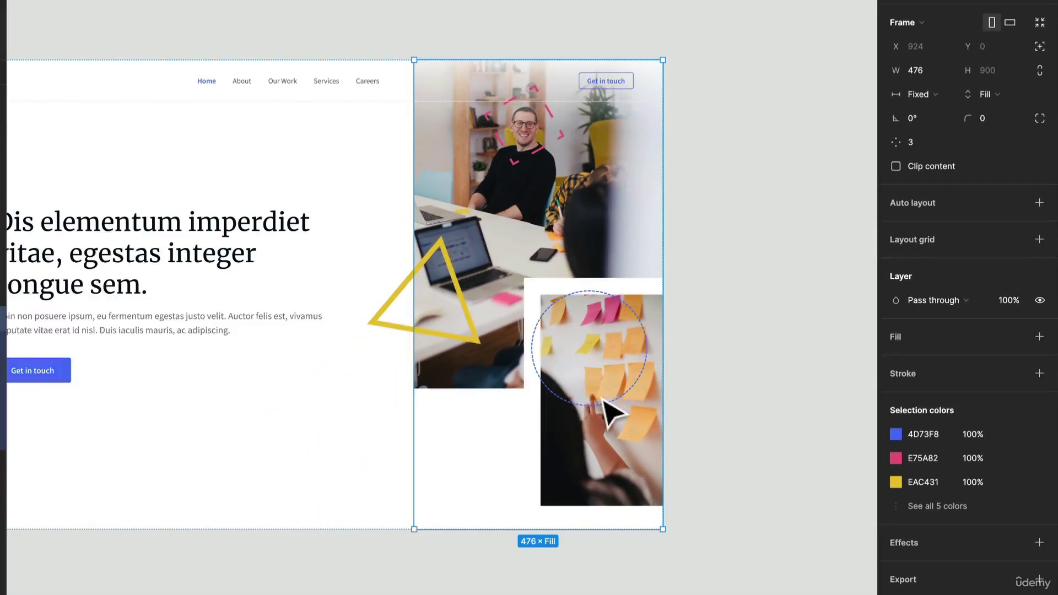
# Step: Enlarge the small sticky-note image to 266 × 450 so it reaches the bottom edge of the Imagery frame
pyautogui.click(605, 402)
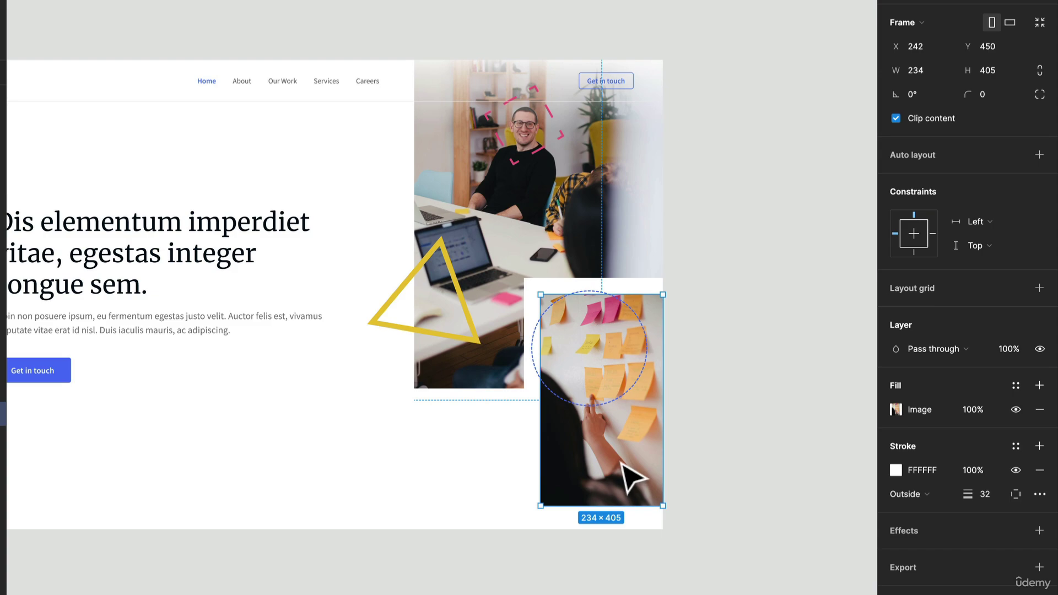
pyautogui.moveTo(540, 506); pyautogui.dragTo(522, 529)
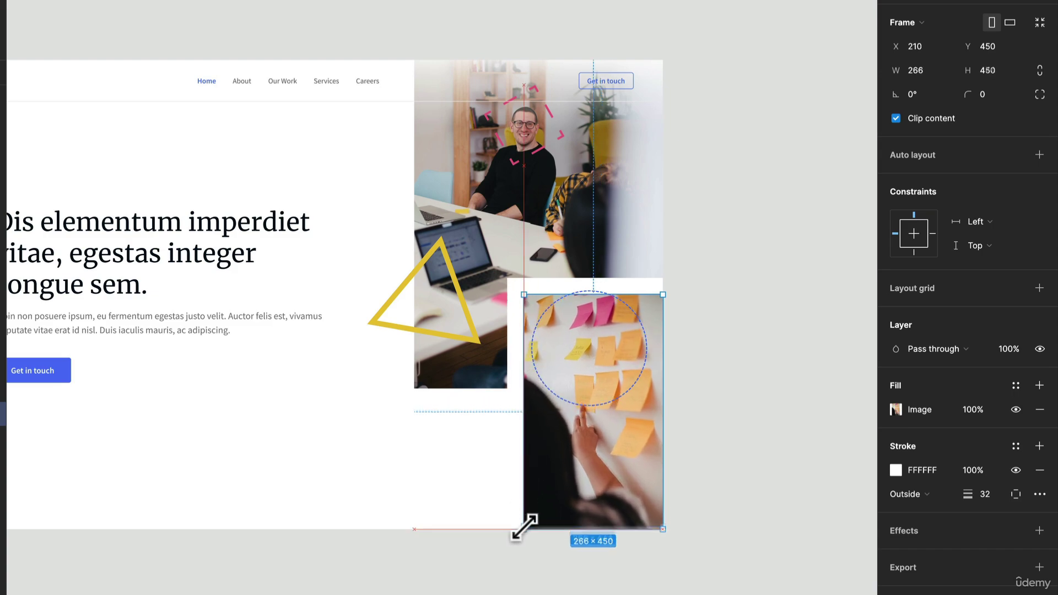
pyautogui.moveTo(522, 529); pyautogui.dragTo(520, 476)
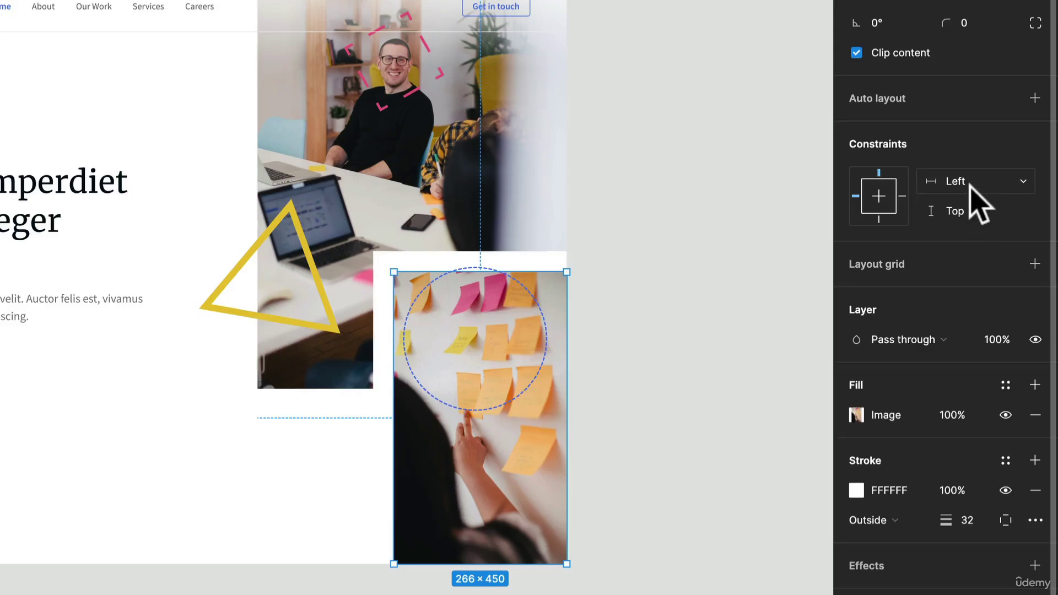
# Step: Set the small image's constraints to Right and Bottom
pyautogui.click(973, 185)
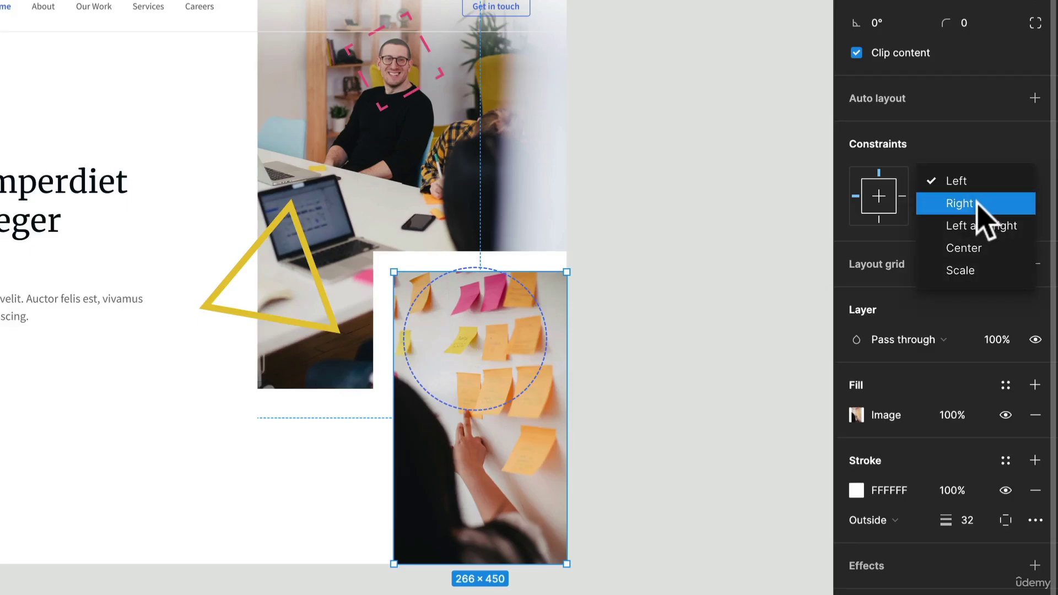
pyautogui.click(978, 206)
pyautogui.click(974, 213)
pyautogui.click(974, 215)
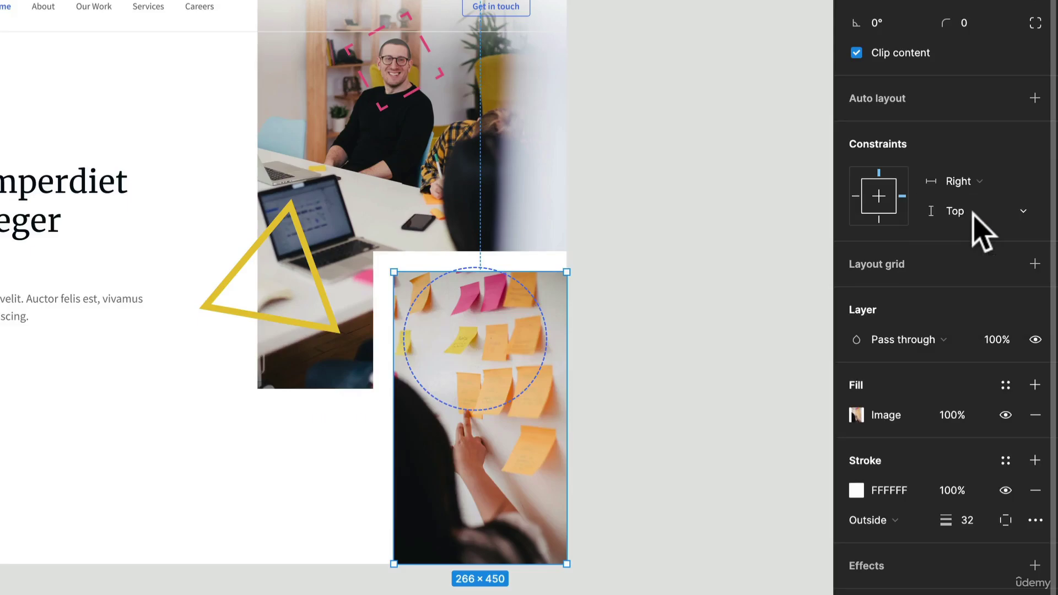
pyautogui.click(974, 215)
pyautogui.click(961, 234)
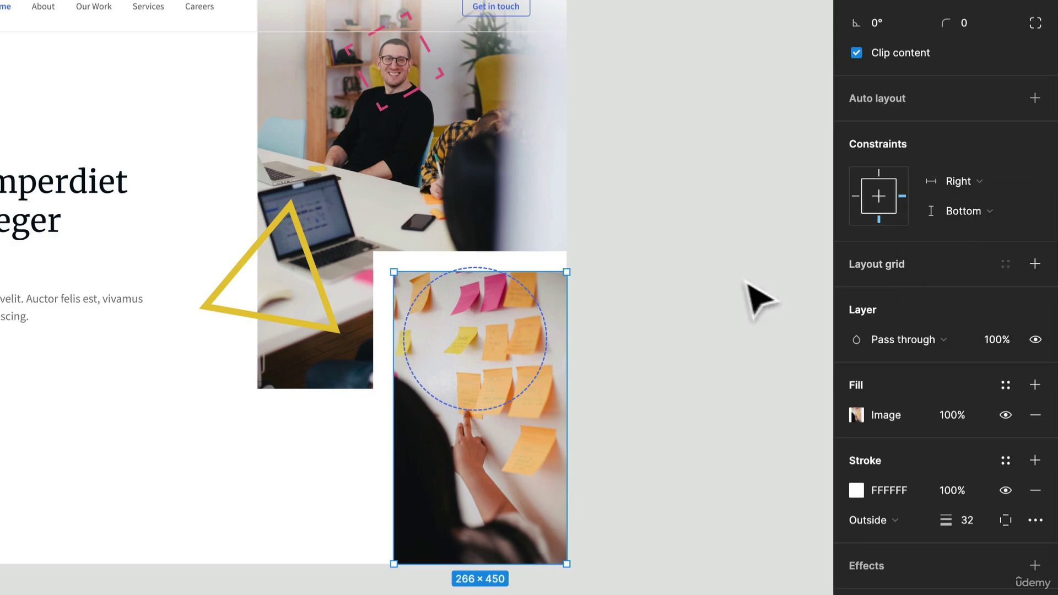
# Step: Test the small image's constraints by narrowing and heightening the Landing Page frame, undoing each resize
pyautogui.click(747, 287)
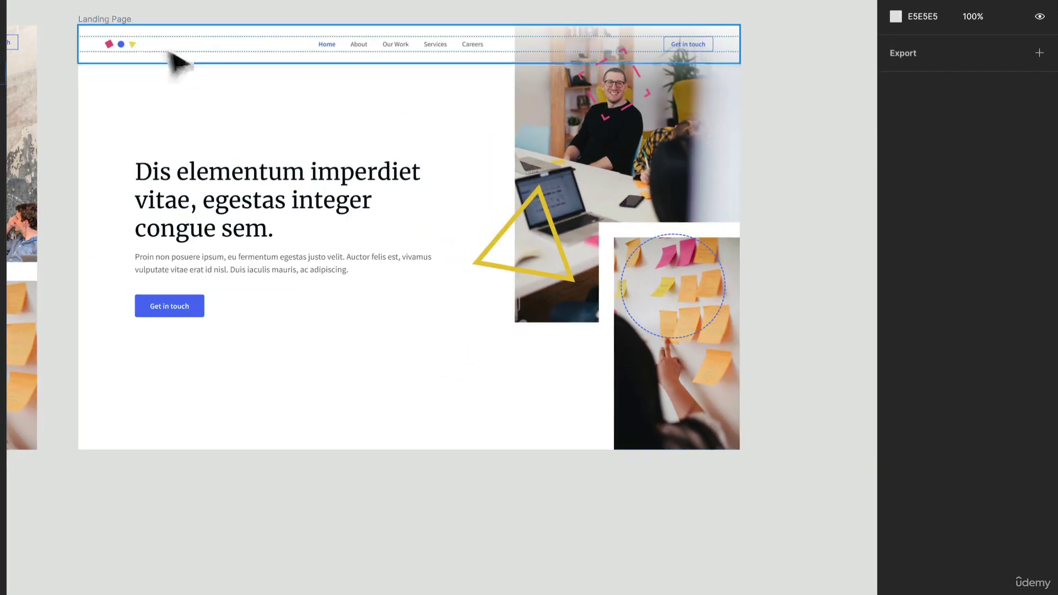
pyautogui.click(111, 20)
pyautogui.moveTo(739, 162); pyautogui.dragTo(595, 164)
pyautogui.hotkey('ctrl', 'z')
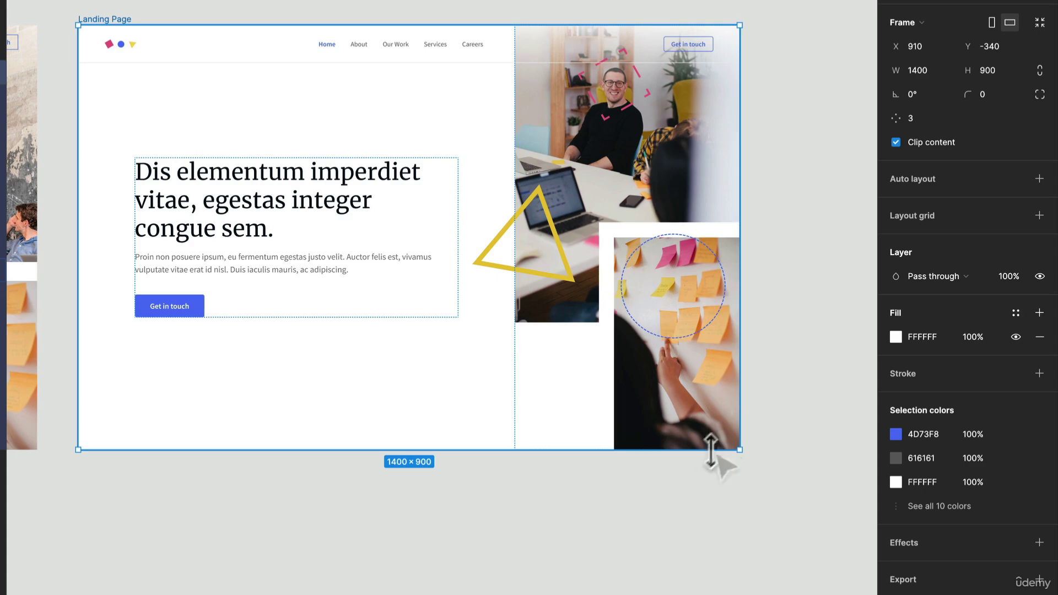
pyautogui.moveTo(656, 448); pyautogui.dragTo(663, 572)
pyautogui.hotkey('ctrl', 'z')
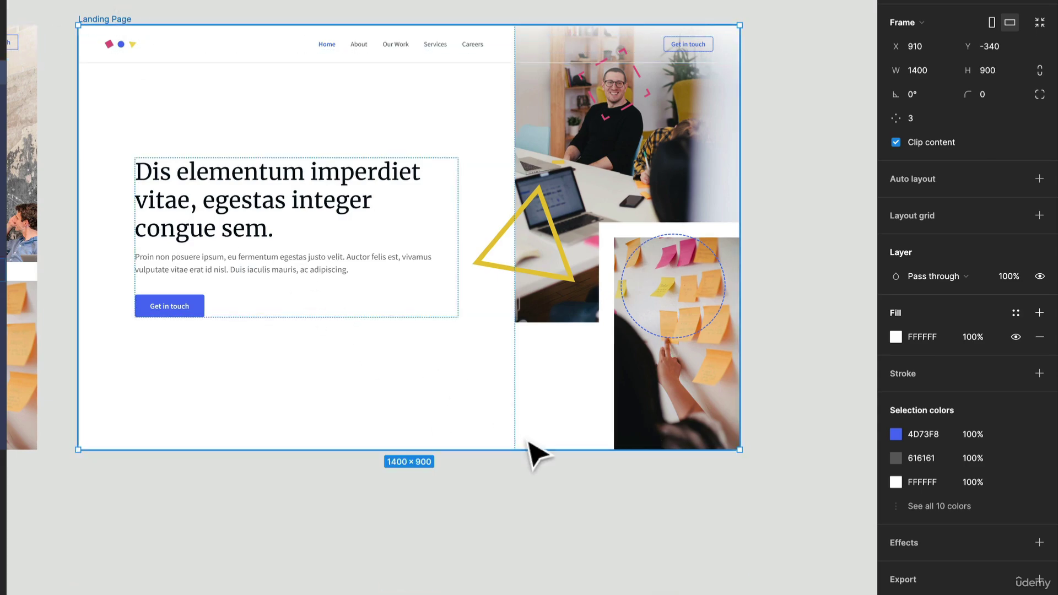
pyautogui.moveTo(530, 448); pyautogui.dragTo(527, 577)
pyautogui.hotkey('ctrl', 'z')
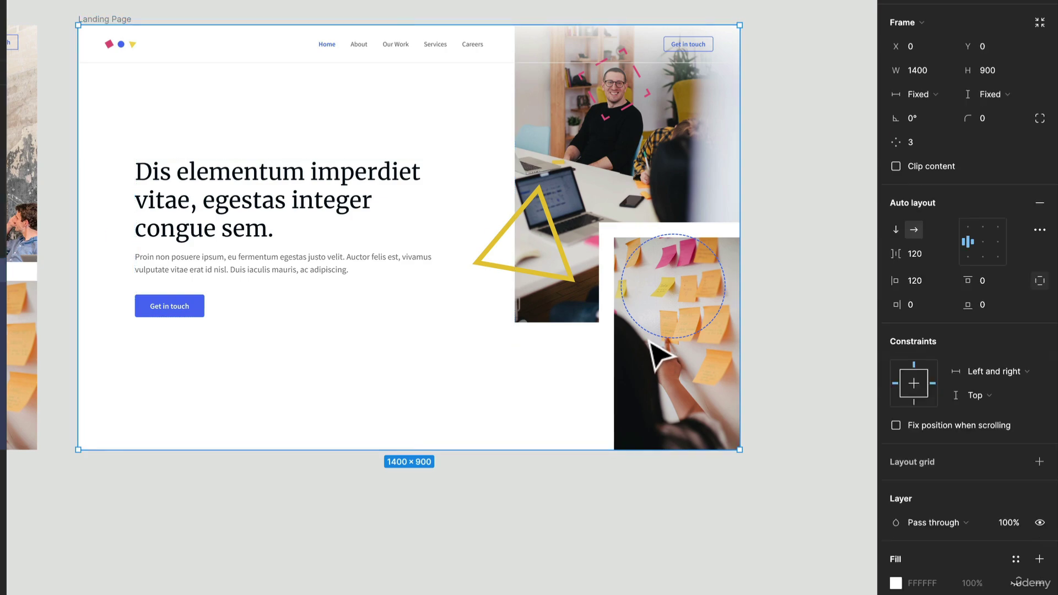
# Step: Check the vertical constraint options of the small sticky-note image, keeping Bottom
pyautogui.click(654, 345)
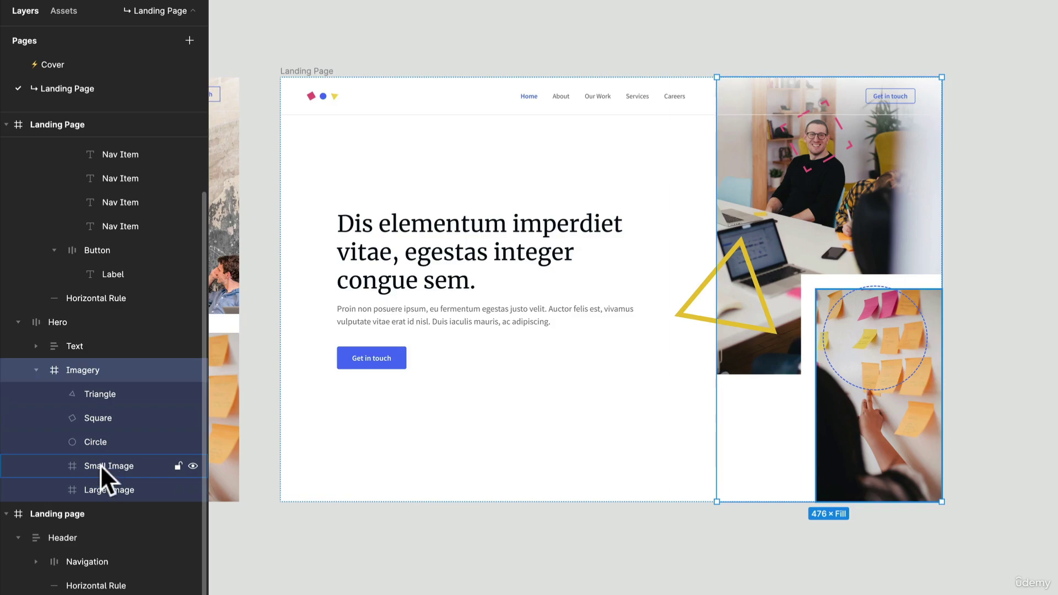
pyautogui.click(101, 464)
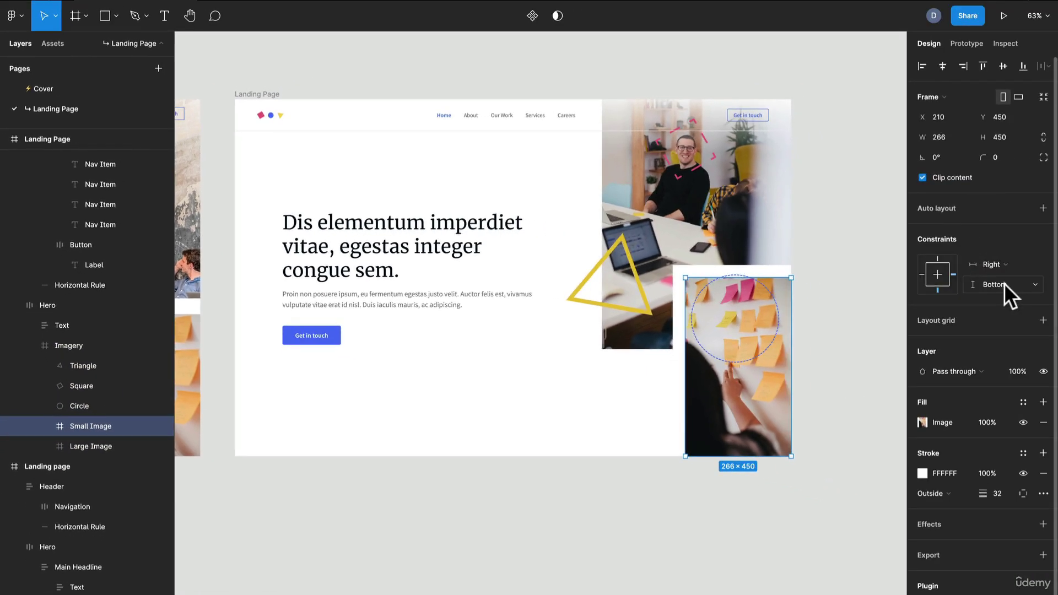
pyautogui.click(1004, 282)
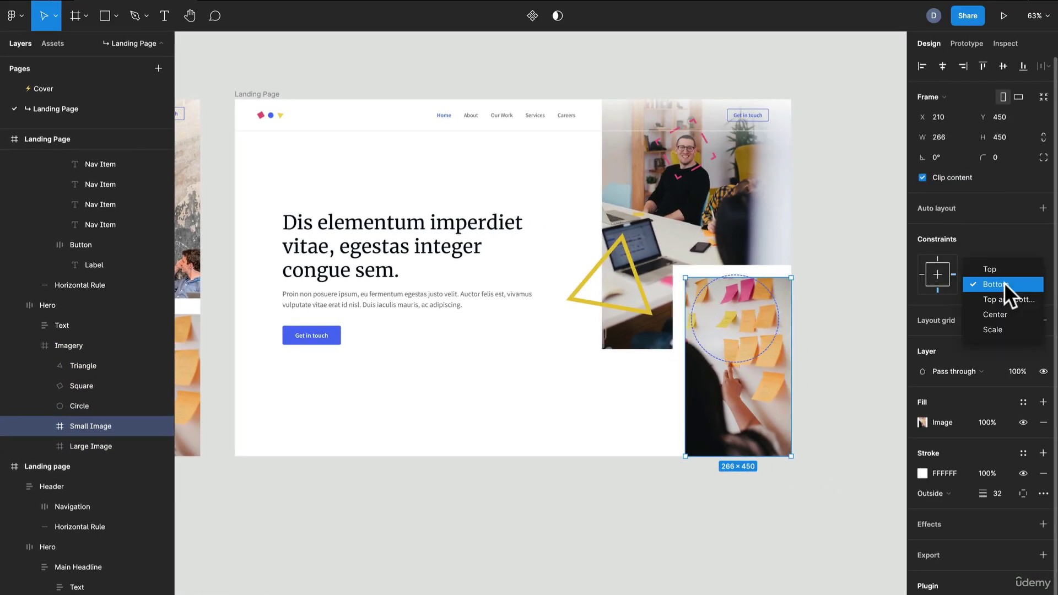
pyautogui.click(725, 323)
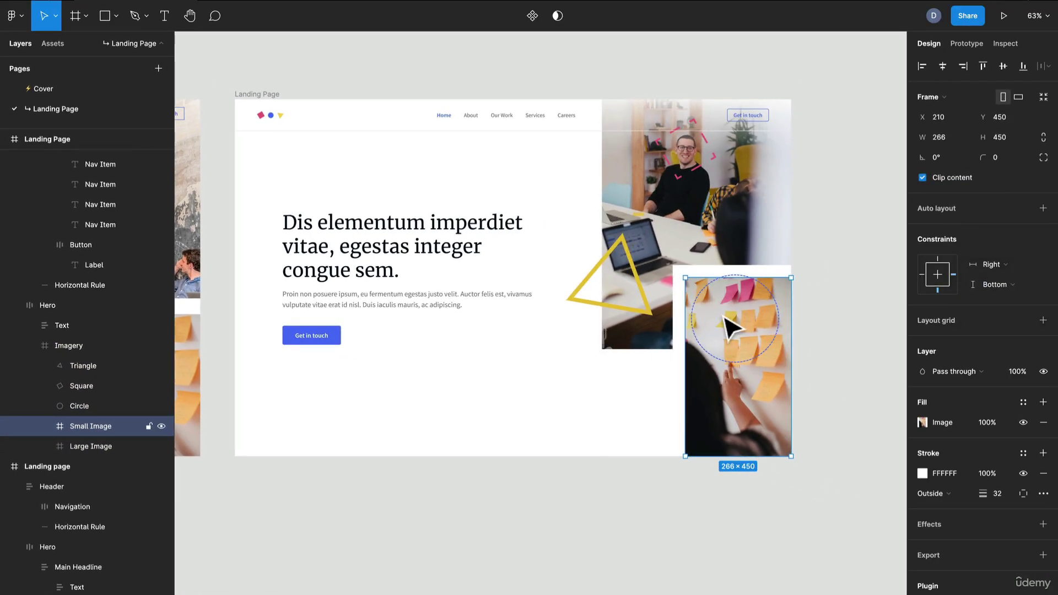
# Step: Move the dashed circle to about X 210, Y 438 and set its vertical constraint to Center
pyautogui.click(90, 404)
pyautogui.scroll(2, 755, 291)
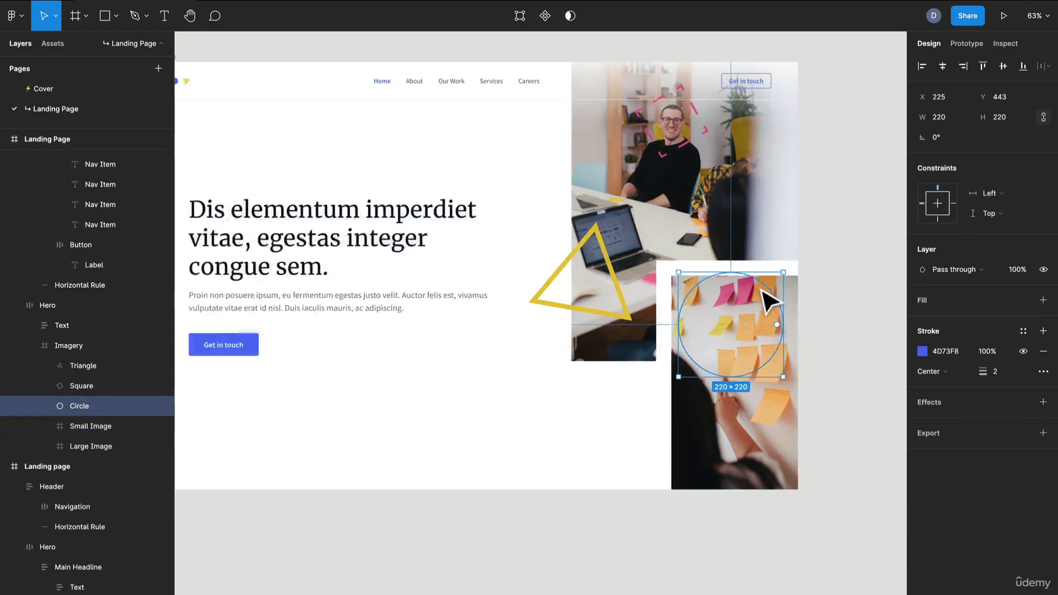
pyautogui.moveTo(766, 289); pyautogui.dragTo(762, 286)
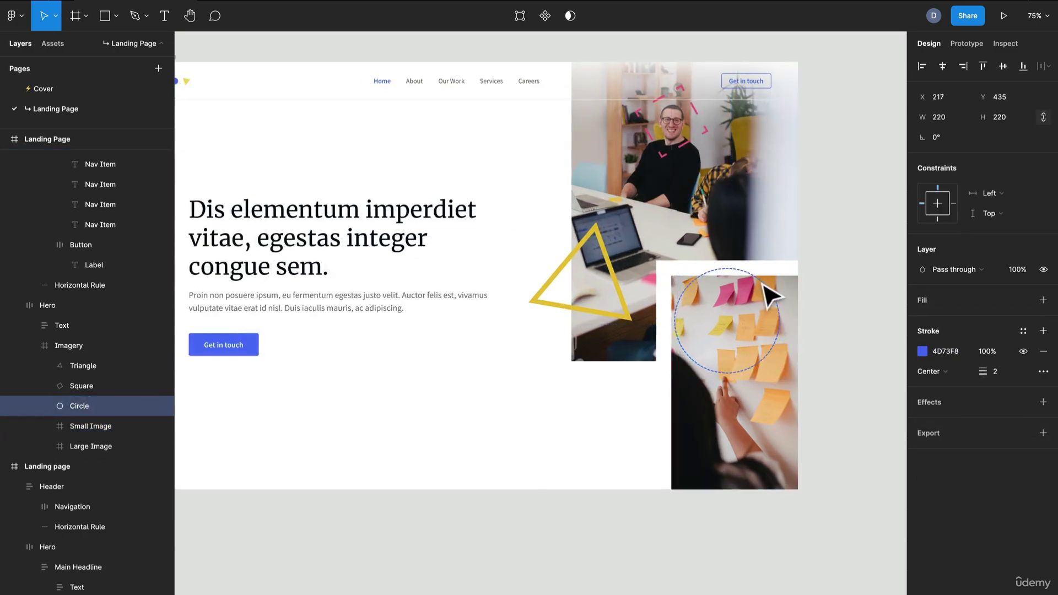
pyautogui.click(995, 215)
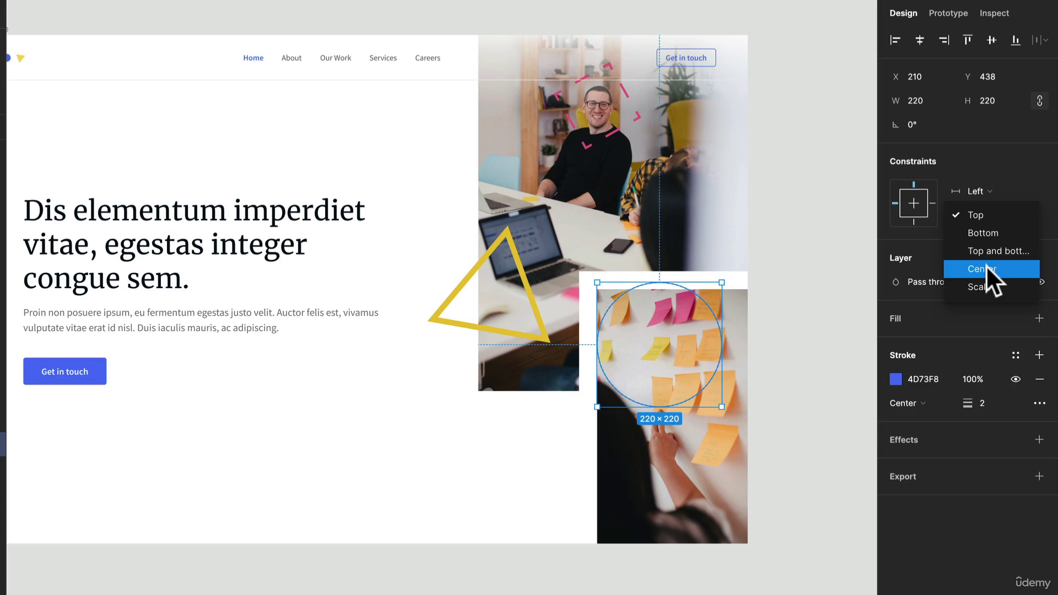
pyautogui.click(987, 268)
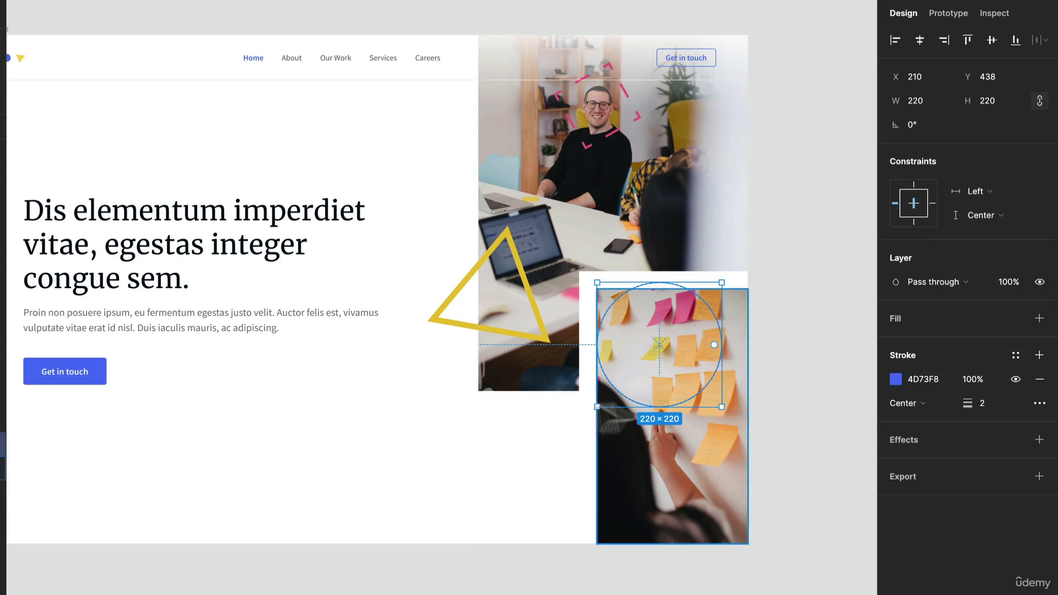
# Step: Set the horizontal constraint of the pink dashed square around the man's face to Center
pyautogui.click(618, 125)
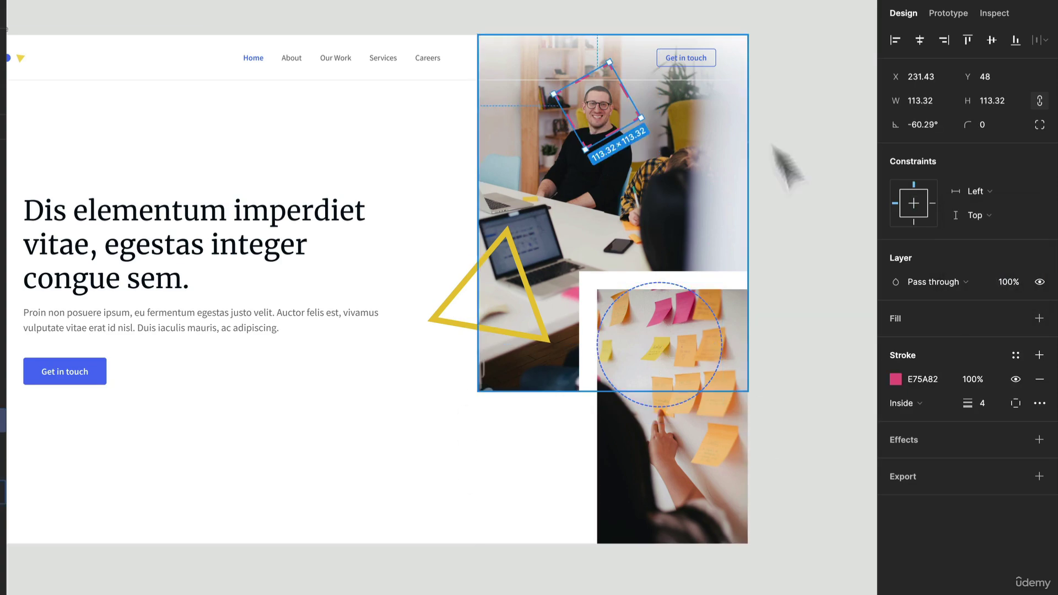
pyautogui.click(979, 191)
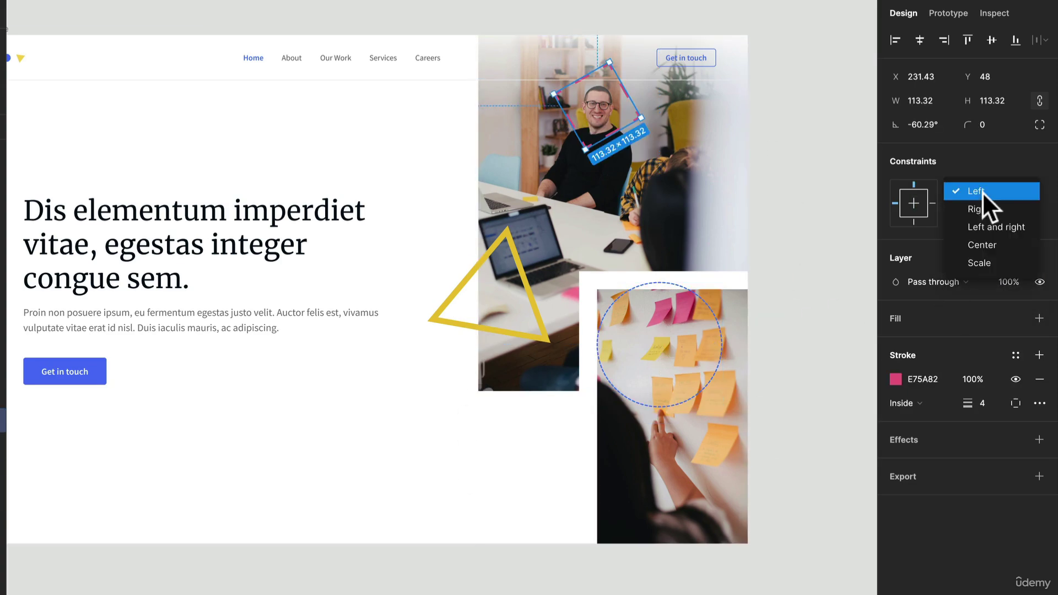
pyautogui.click(981, 242)
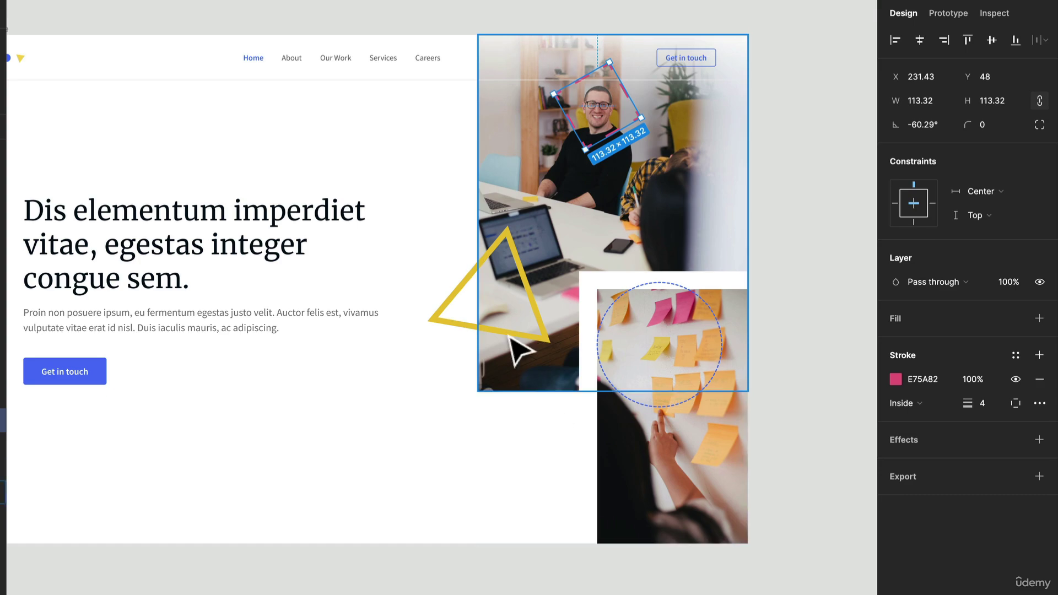
# Step: Set the yellow triangle's vertical constraint to Center
pyautogui.click(536, 338)
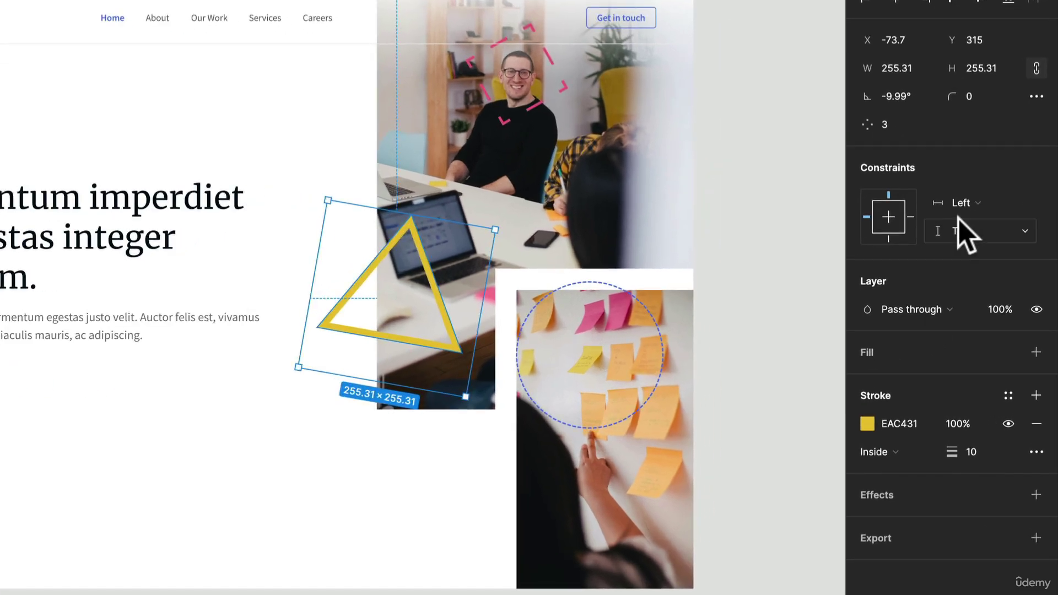
pyautogui.click(963, 231)
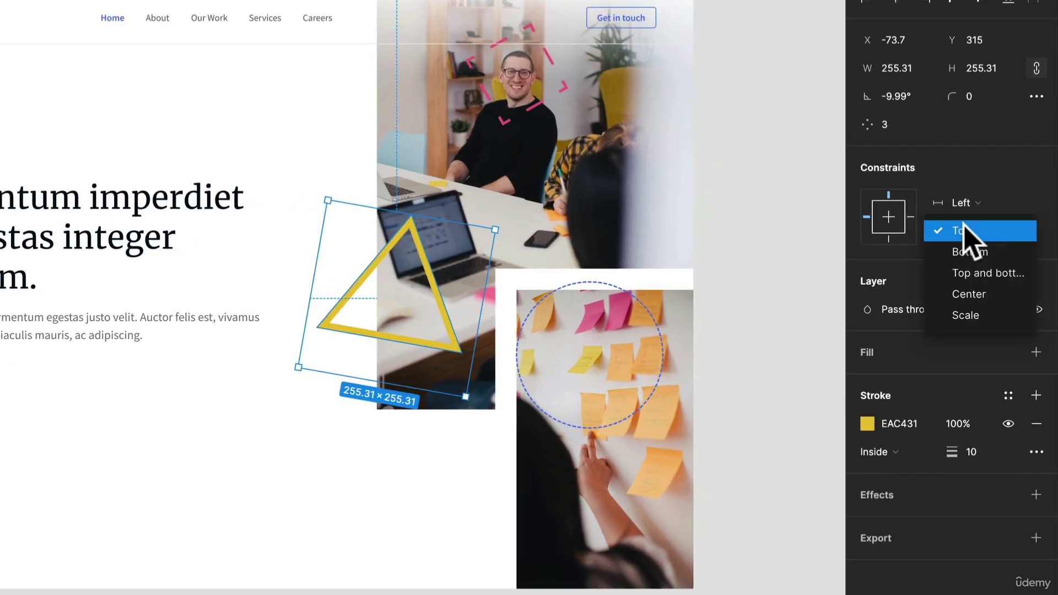
pyautogui.click(962, 294)
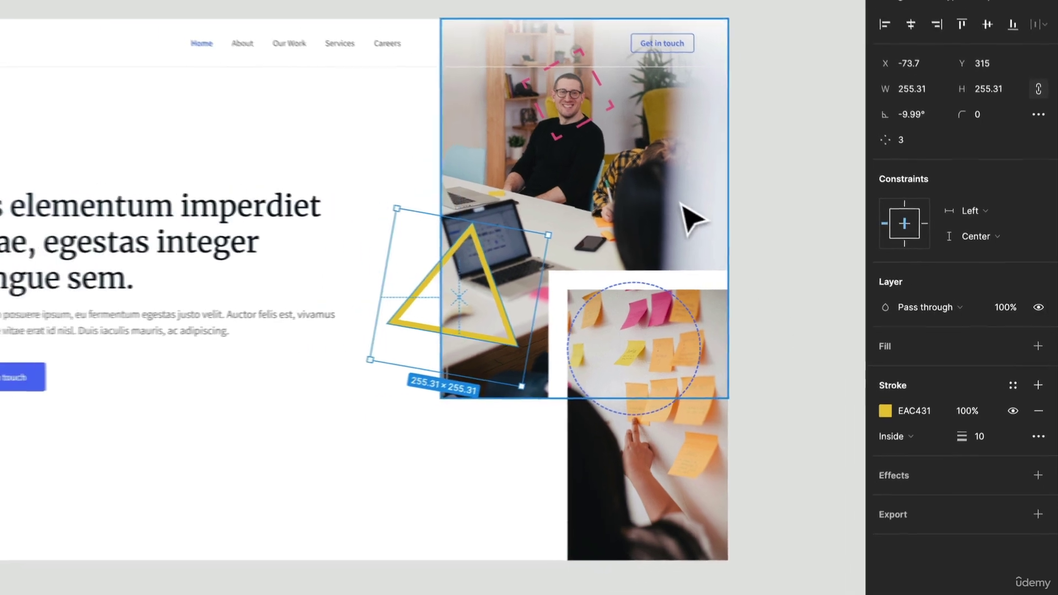
# Step: Extend the large image to a height of 748 and set its vertical constraint to Top and bottom
pyautogui.click(706, 210)
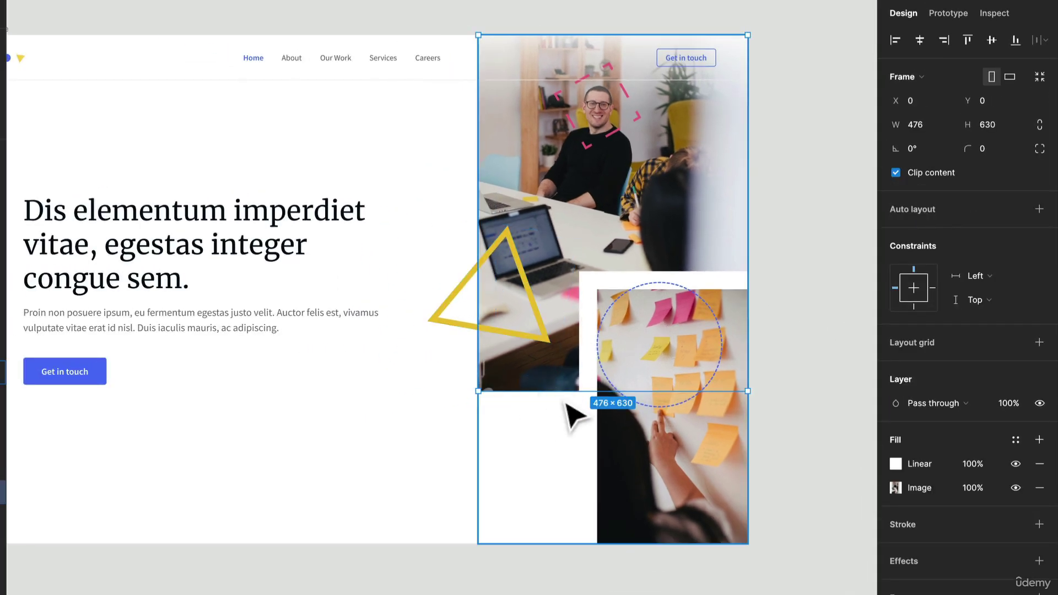
pyautogui.moveTo(562, 391); pyautogui.dragTo(565, 458)
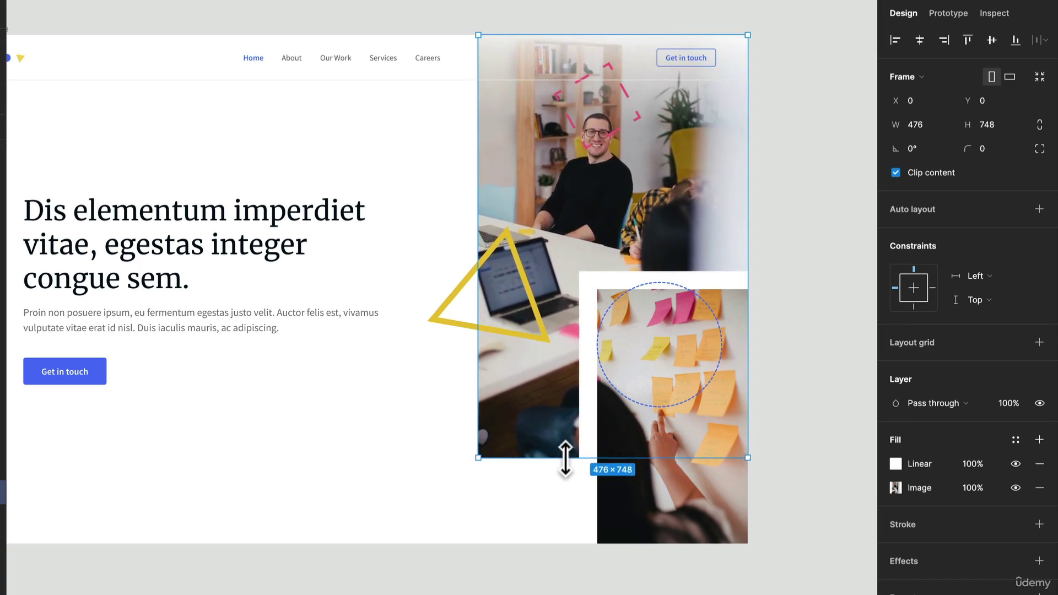
pyautogui.click(990, 298)
pyautogui.click(994, 330)
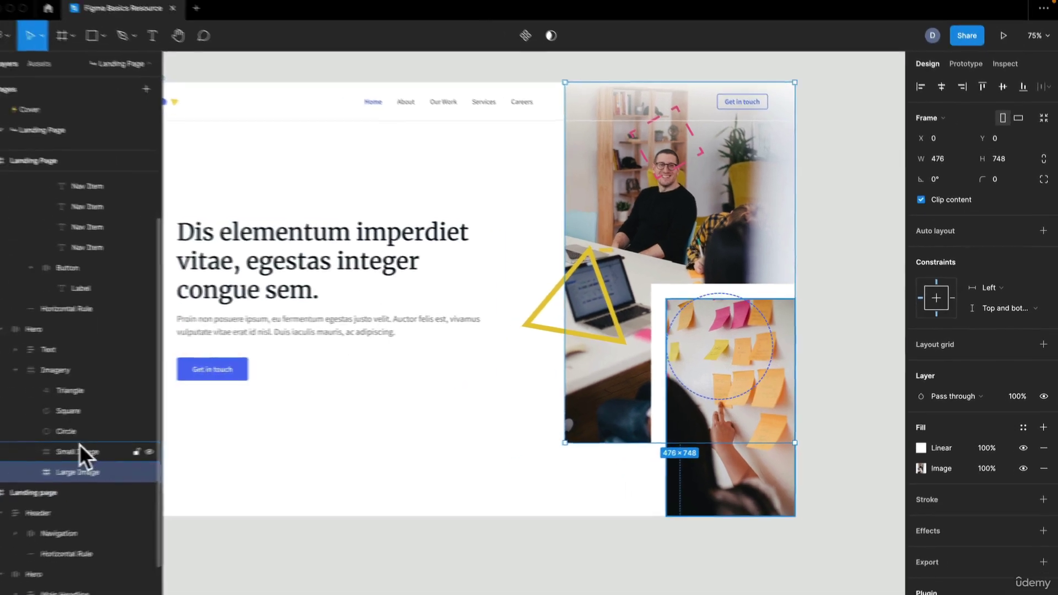
# Step: Lengthen the Landing Page frame downward to a height of about 1124
pyautogui.click(88, 450)
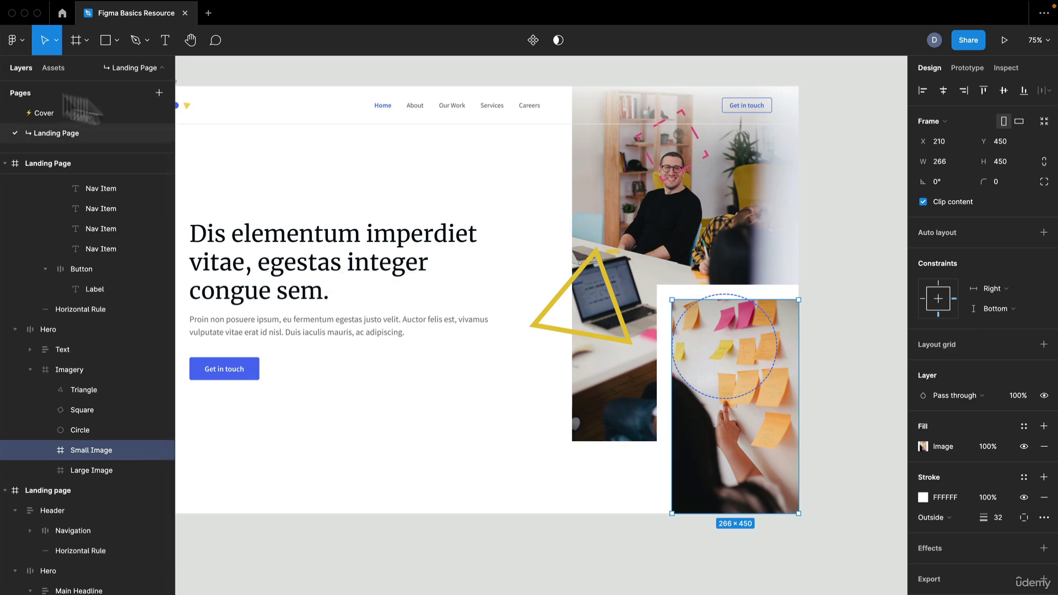
pyautogui.scroll(-3, 396, 147)
pyautogui.scroll(4, 325, 82)
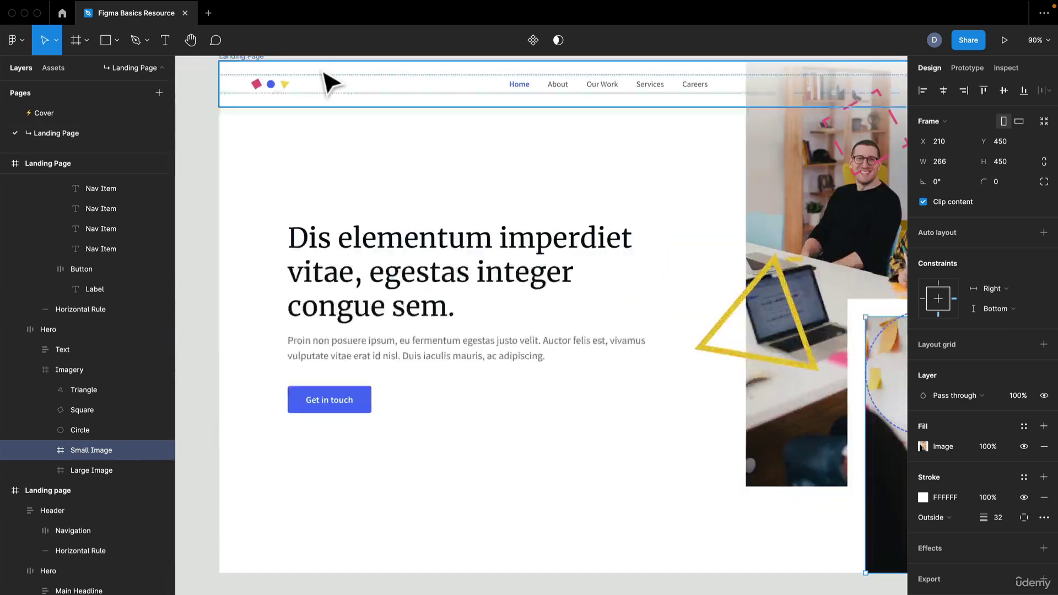
pyautogui.moveTo(328, 82); pyautogui.dragTo(229, 184)
pyautogui.scroll(-2, 224, 177)
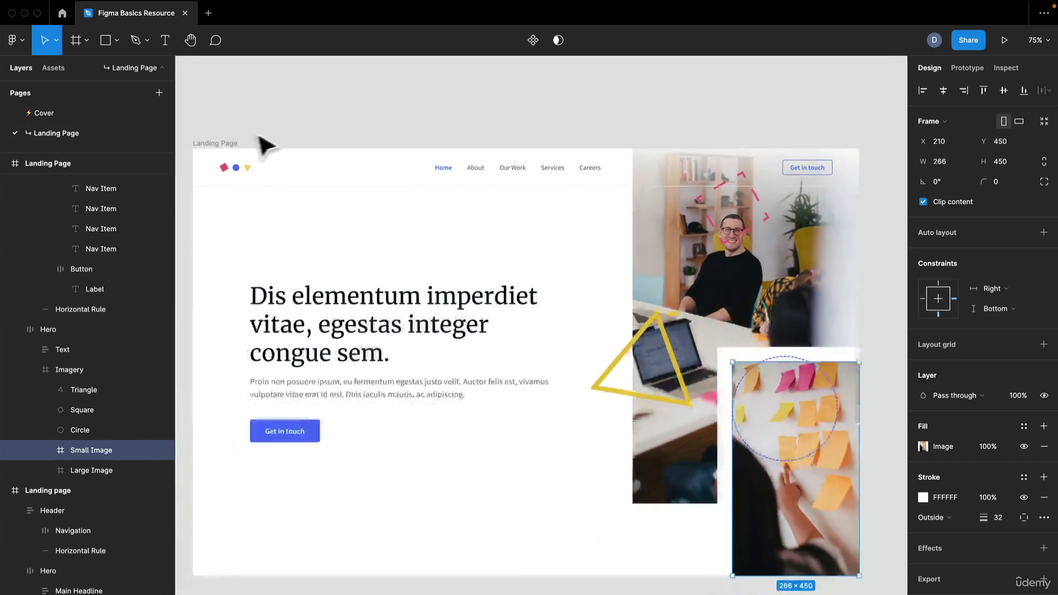
pyautogui.click(216, 144)
pyautogui.moveTo(697, 577); pyautogui.dragTo(697, 594)
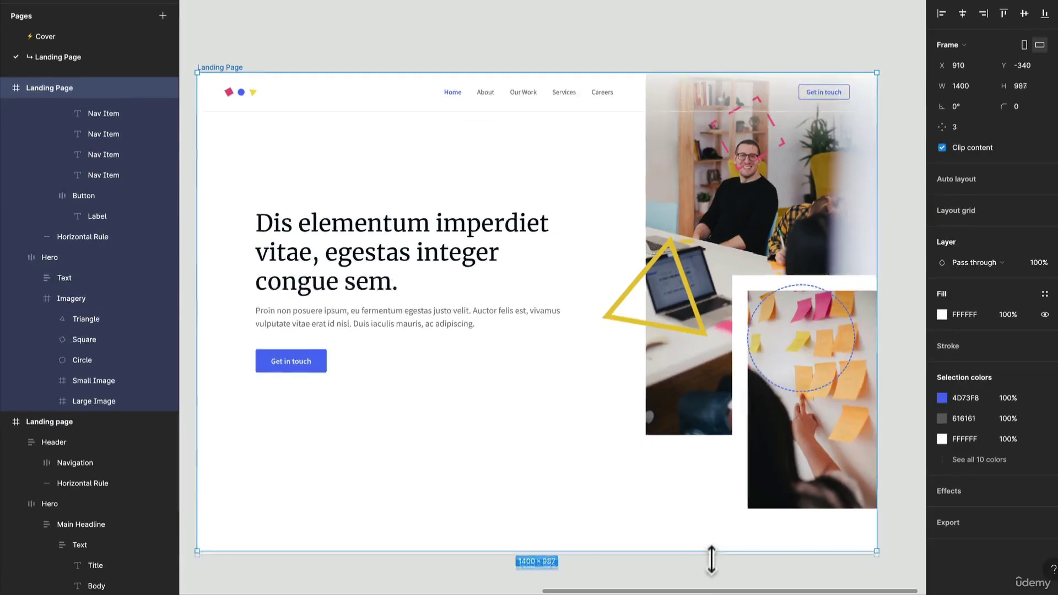
pyautogui.moveTo(711, 560); pyautogui.dragTo(708, 514)
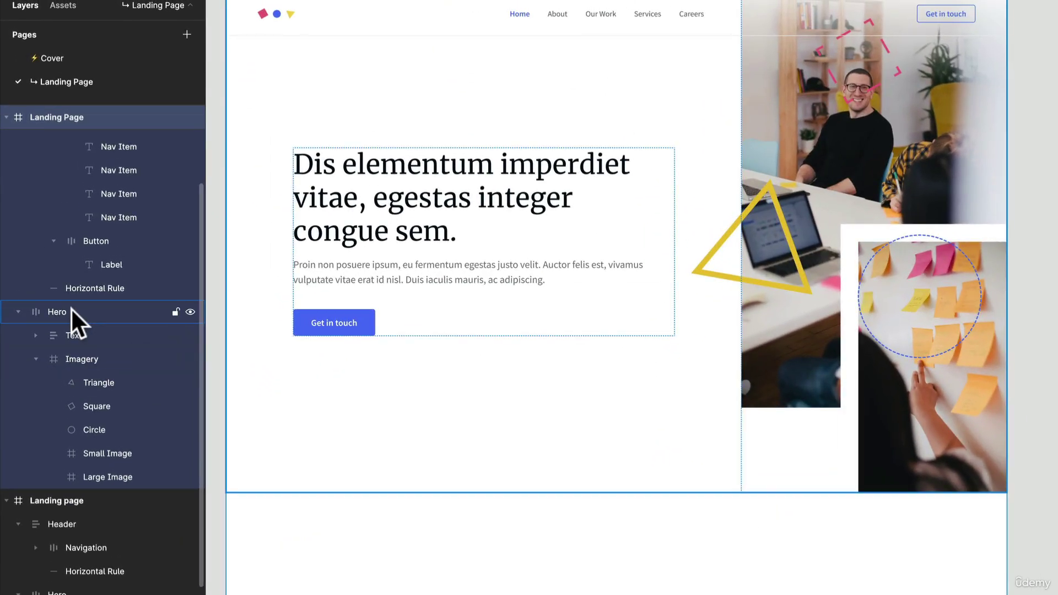
# Step: Set the Hero's vertical constraint to Top and bottom and extend its height to 1124 to match the Landing Page frame
pyautogui.click(70, 310)
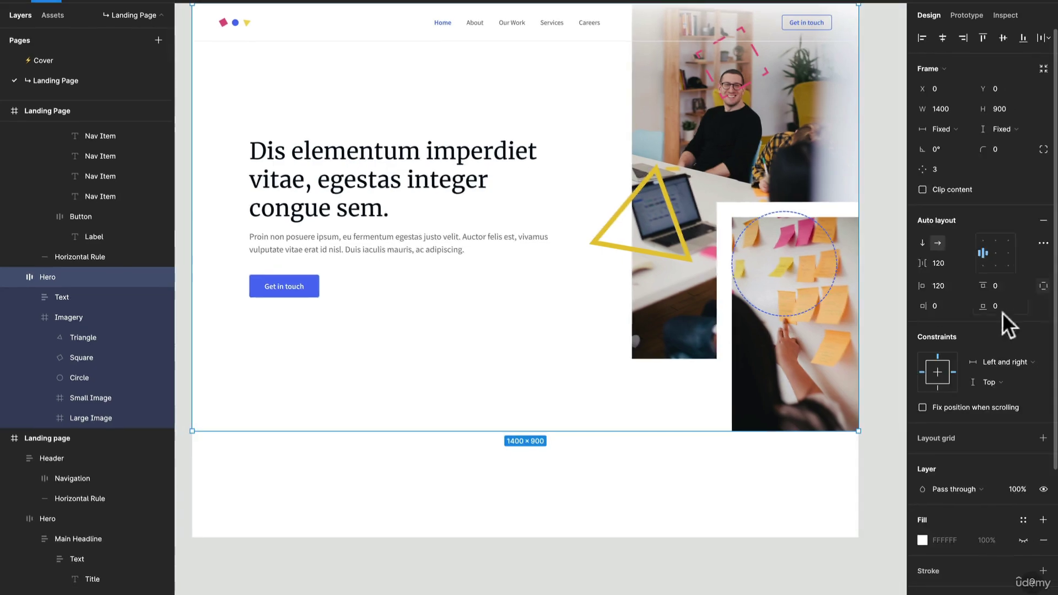
pyautogui.click(998, 380)
pyautogui.click(1003, 400)
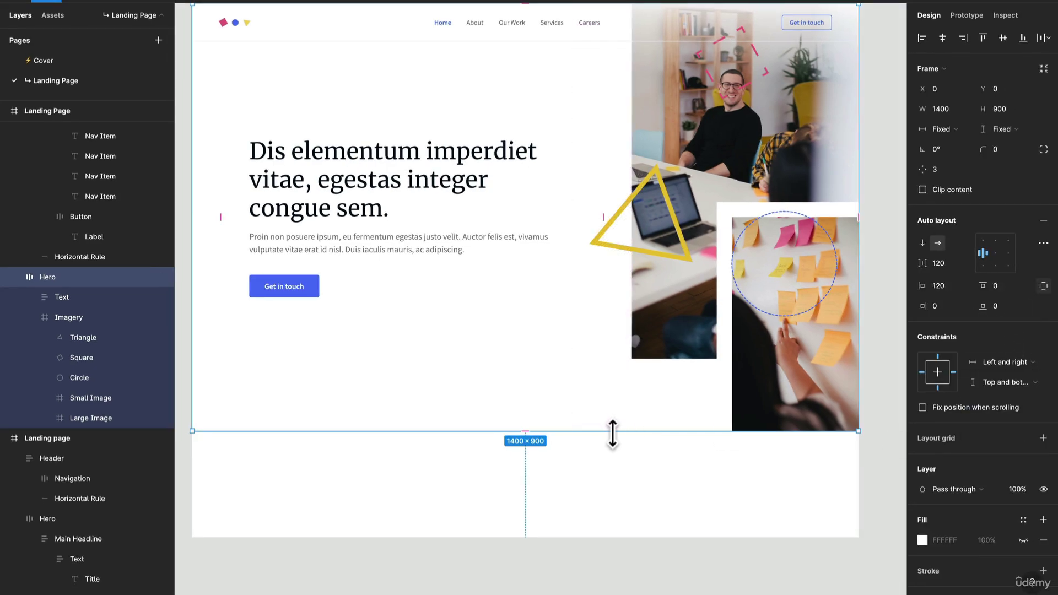
pyautogui.moveTo(612, 434); pyautogui.dragTo(628, 541)
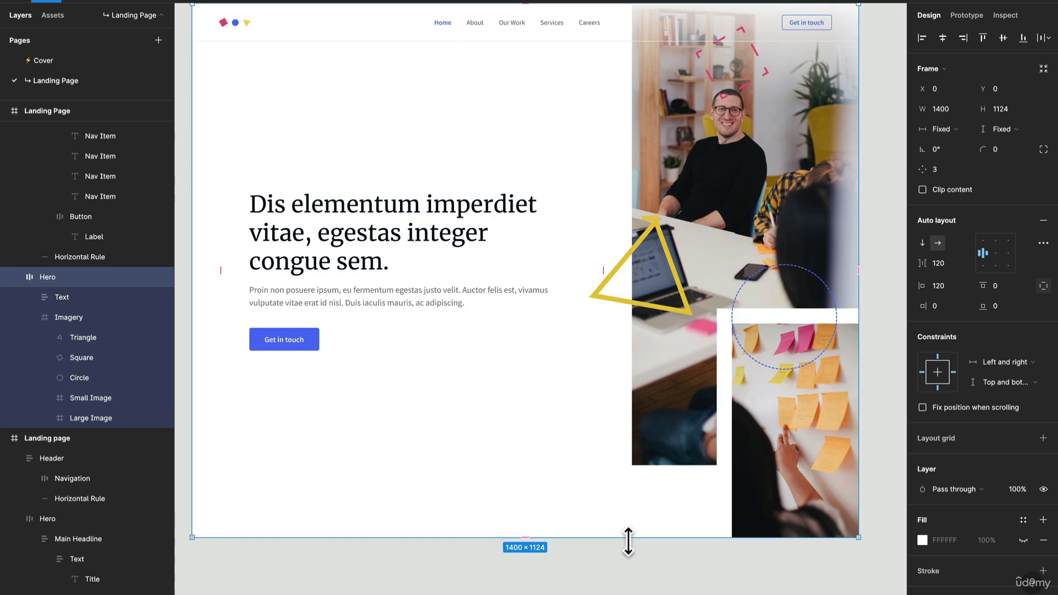
# Step: Test the Hero's vertical constraints by shortening the Landing Page frame, undoing the resize
pyautogui.hotkey('shift', '2')
pyautogui.click(281, 46)
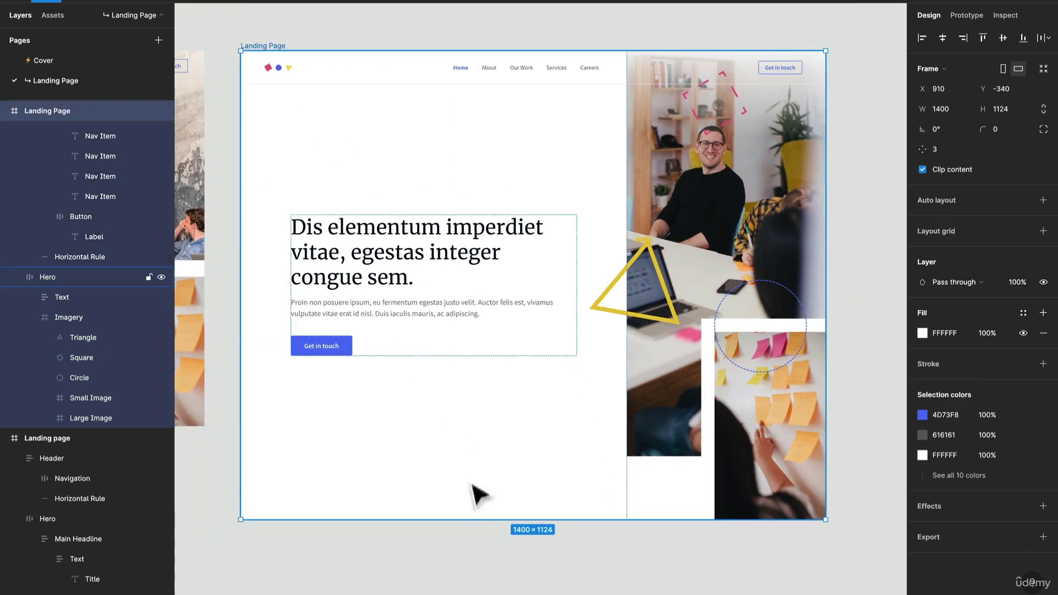
pyautogui.moveTo(465, 521); pyautogui.dragTo(498, 365)
pyautogui.hotkey('ctrl', 'z')
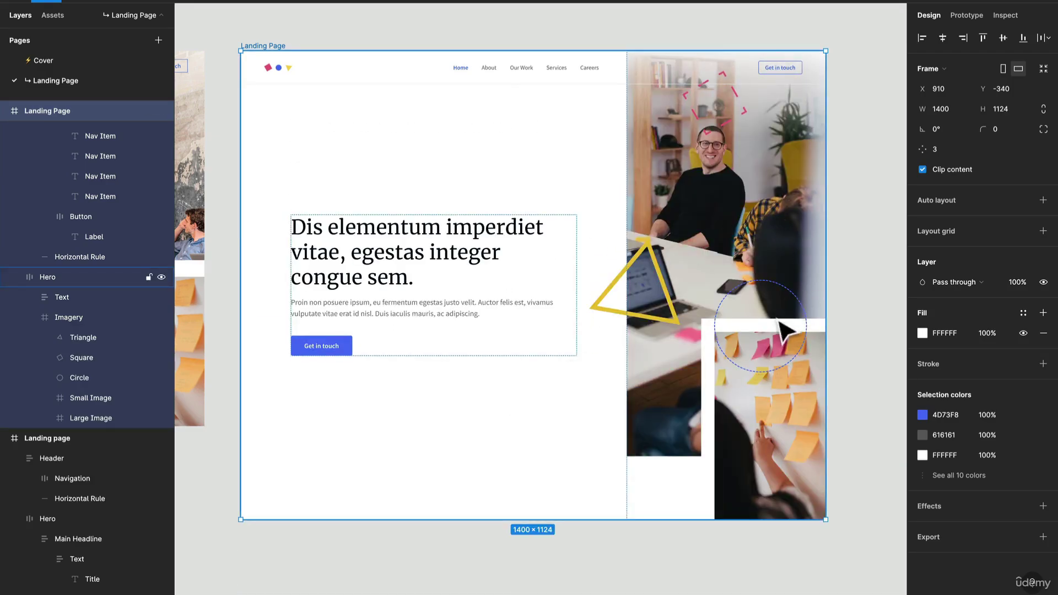
# Step: Set the dashed circle's vertical constraint to Bottom and move it down over the sticky-note image to X 210, Y 660
pyautogui.doubleClick(805, 304)
pyautogui.click(803, 303)
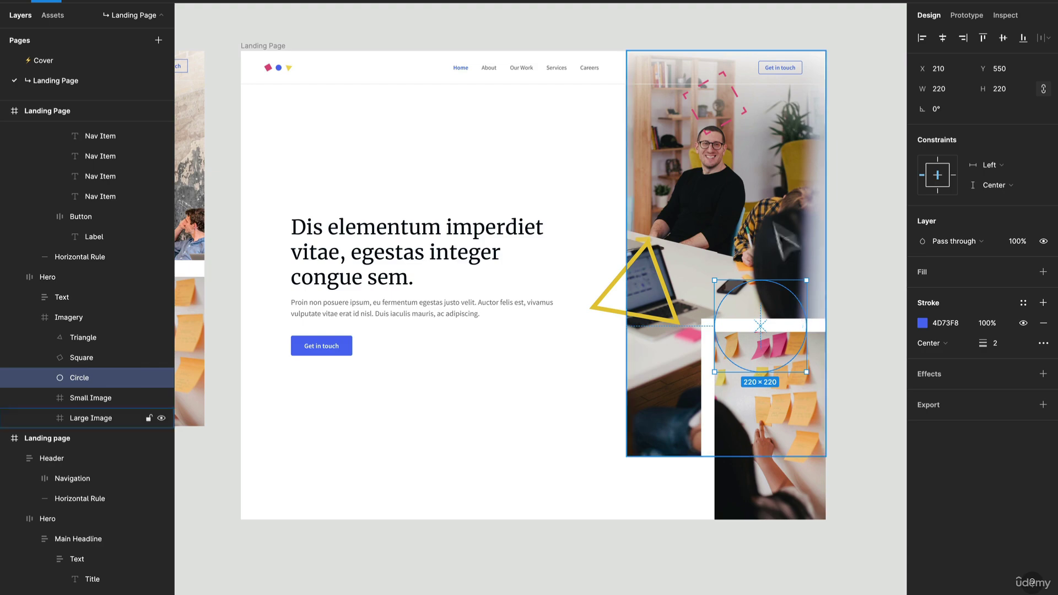
pyautogui.click(1002, 187)
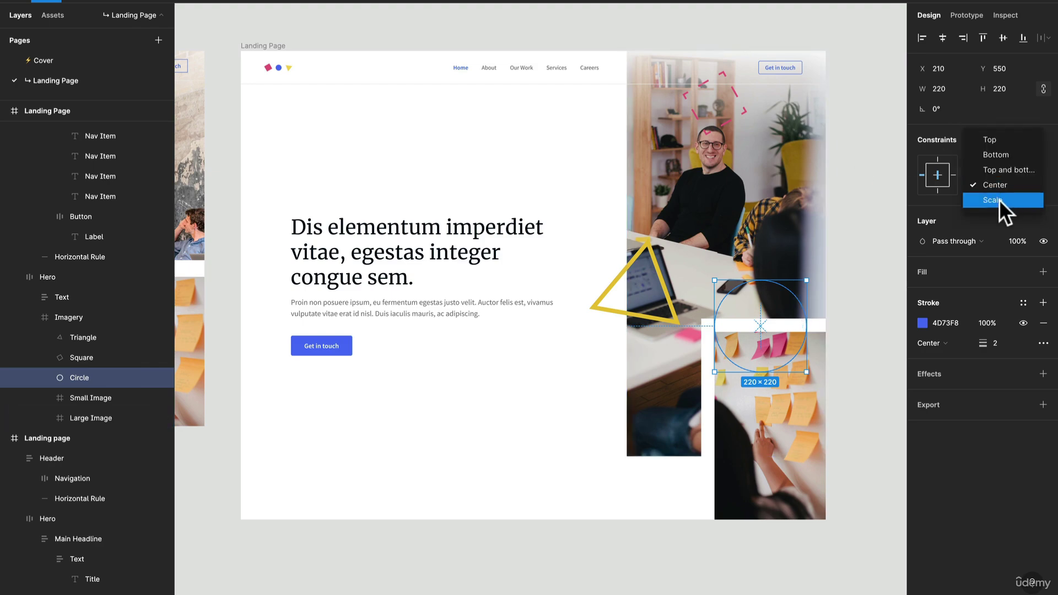
pyautogui.click(1007, 154)
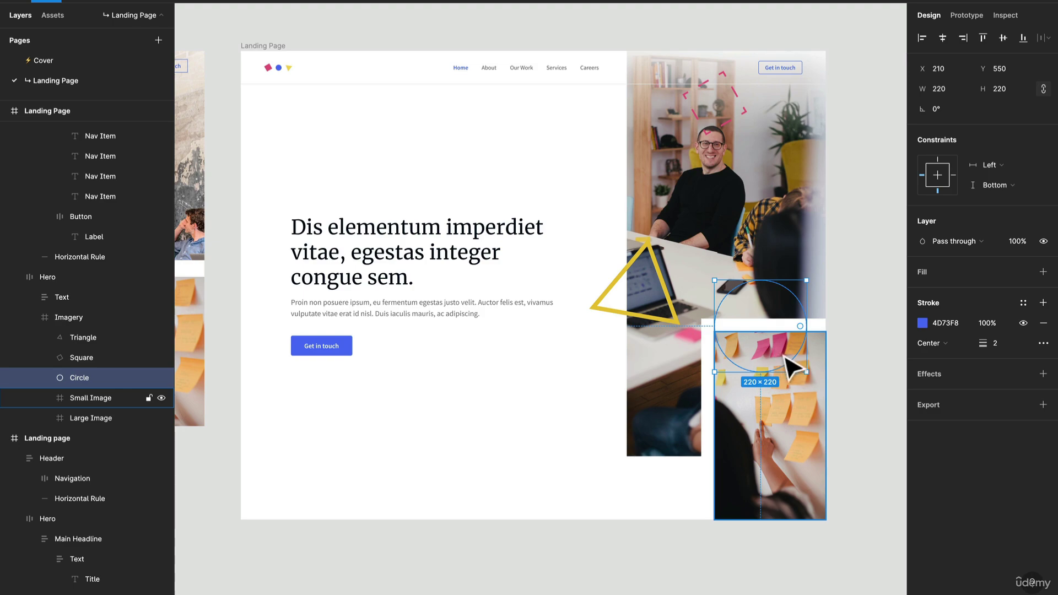
pyautogui.moveTo(793, 367); pyautogui.dragTo(785, 420)
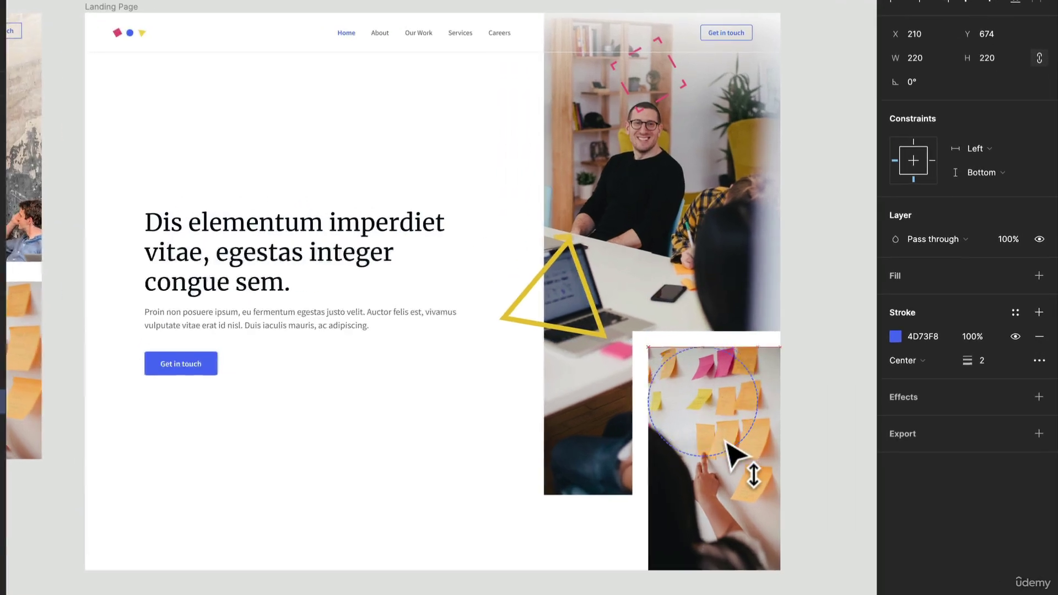
pyautogui.moveTo(733, 453); pyautogui.dragTo(732, 445)
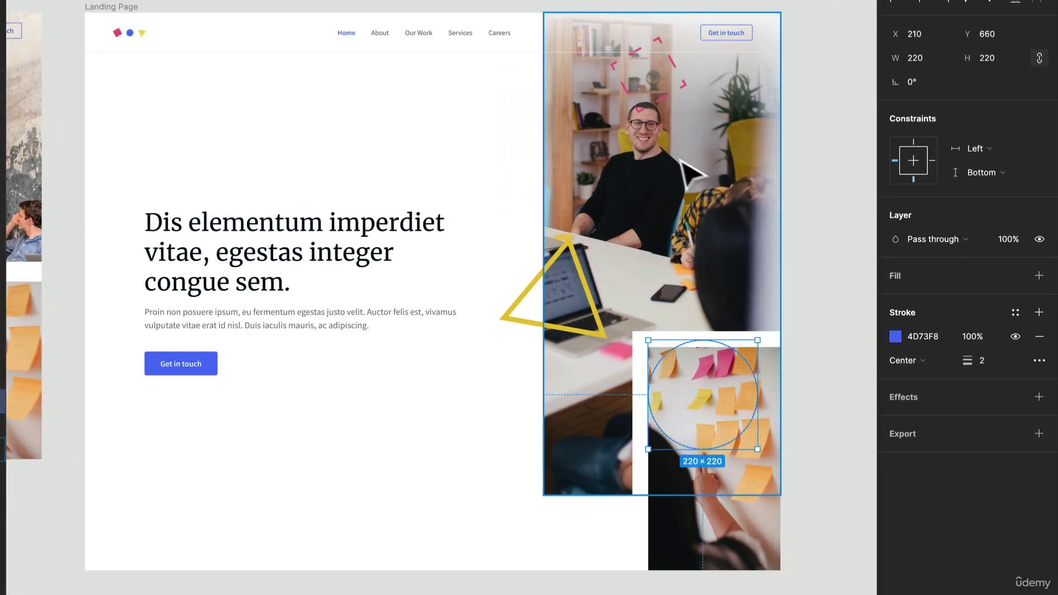
# Step: Move the pink dashed square down around the seated man's face, to about X 220, Y 151
pyautogui.click(679, 91)
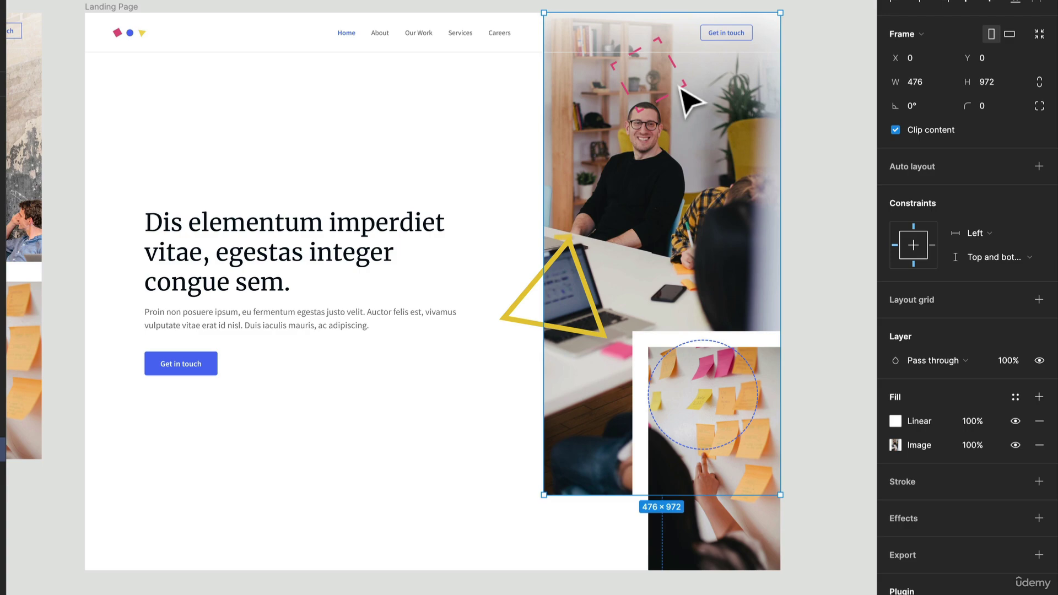
pyautogui.click(685, 88)
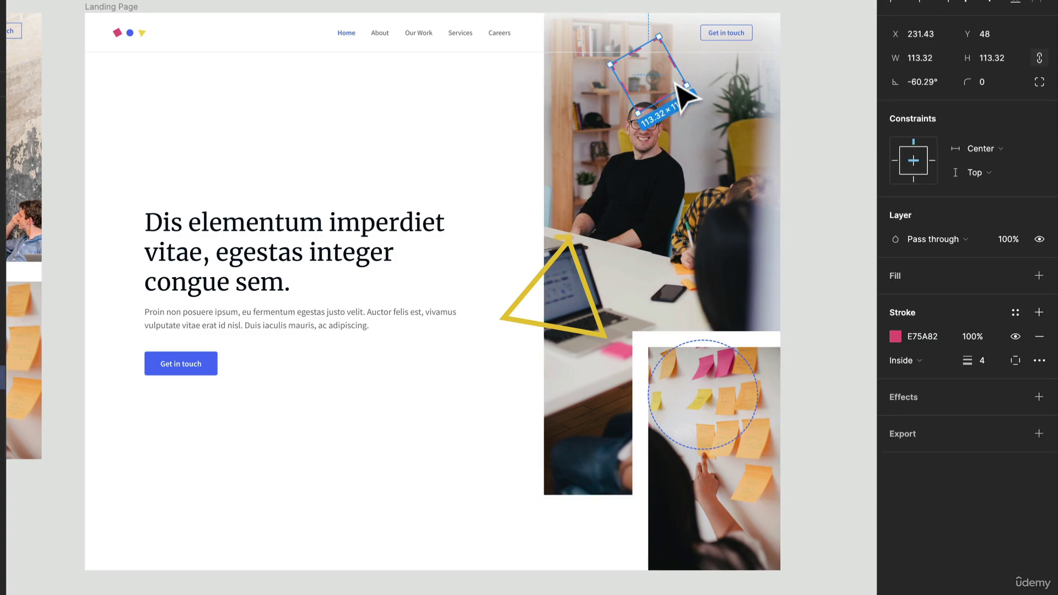
pyautogui.moveTo(673, 99); pyautogui.dragTo(661, 142)
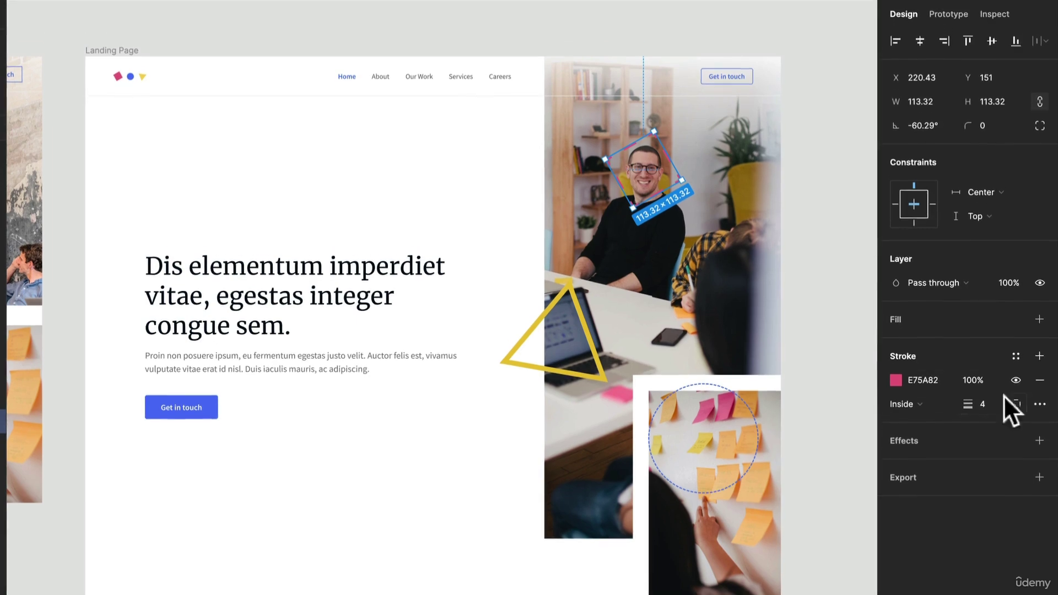
# Step: Set the pink dashed square's vertical constraint to Bottom and test it by shortening the Landing Page frame, undoing the resize
pyautogui.click(1011, 213)
pyautogui.click(1004, 234)
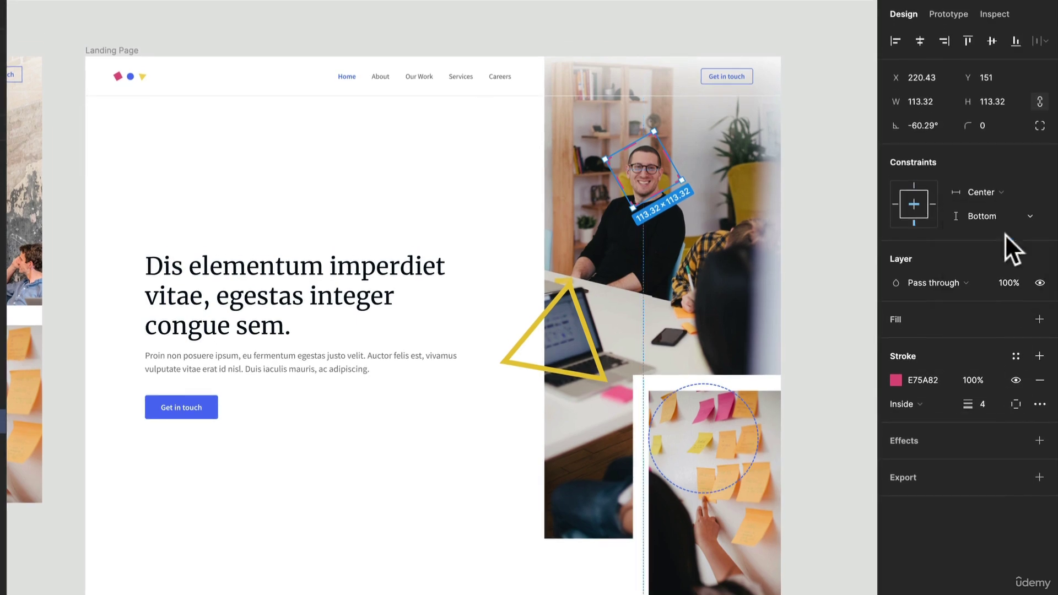
pyautogui.click(220, 69)
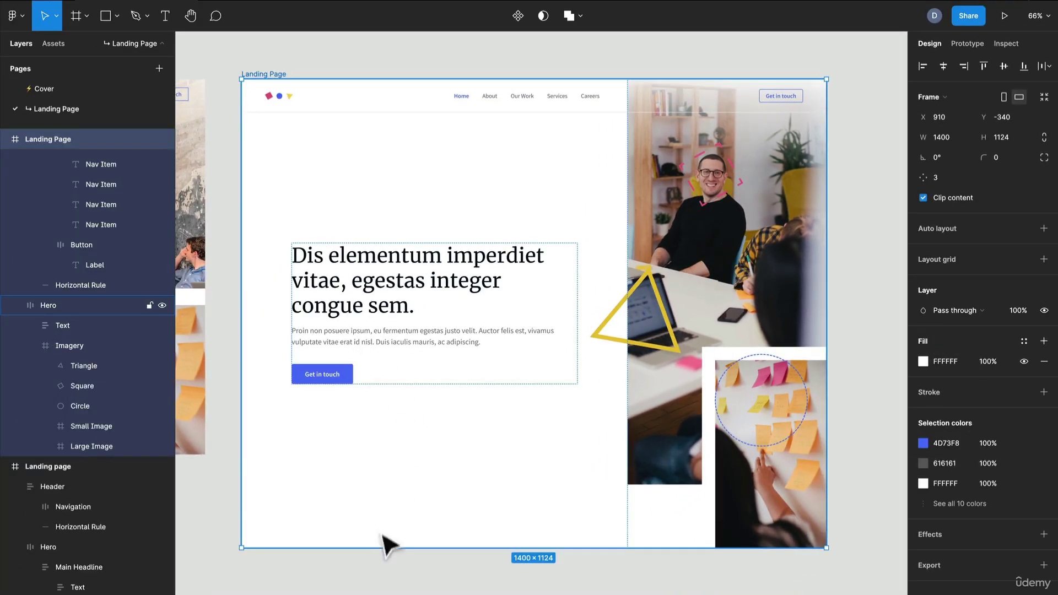
pyautogui.moveTo(376, 547); pyautogui.dragTo(390, 480)
pyautogui.hotkey('ctrl', 'z')
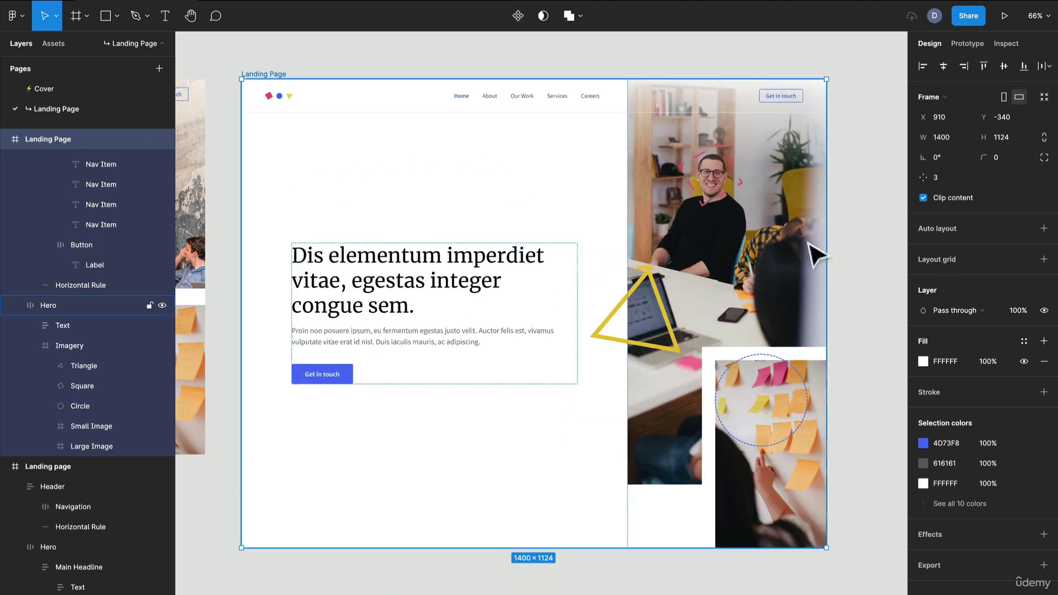
# Step: Set the pink dashed square's horizontal constraint to Left, matching the dashed circle
pyautogui.click(738, 178)
pyautogui.doubleClick(739, 178)
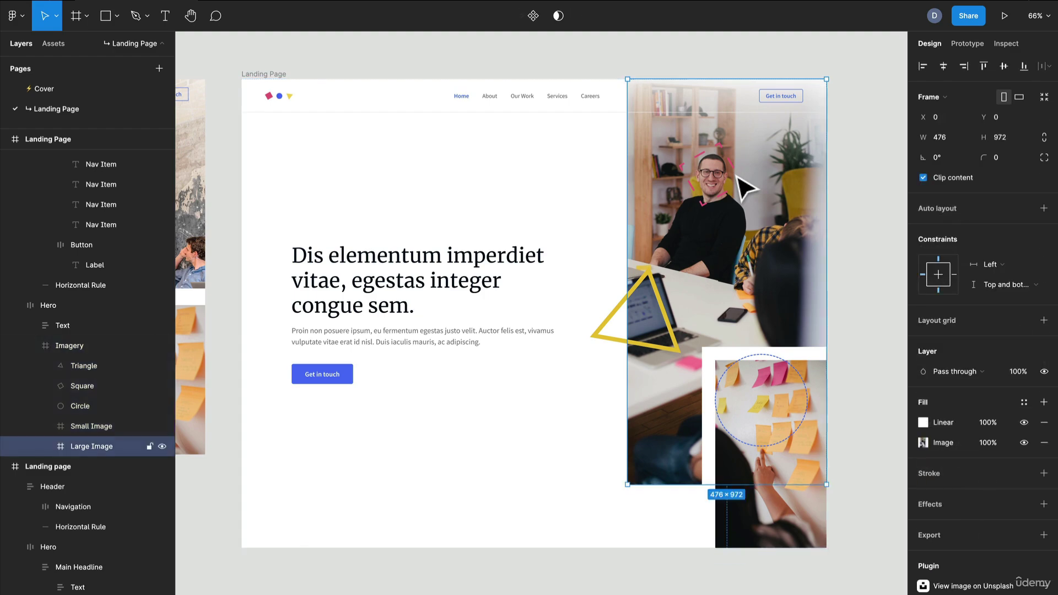
pyautogui.click(94, 379)
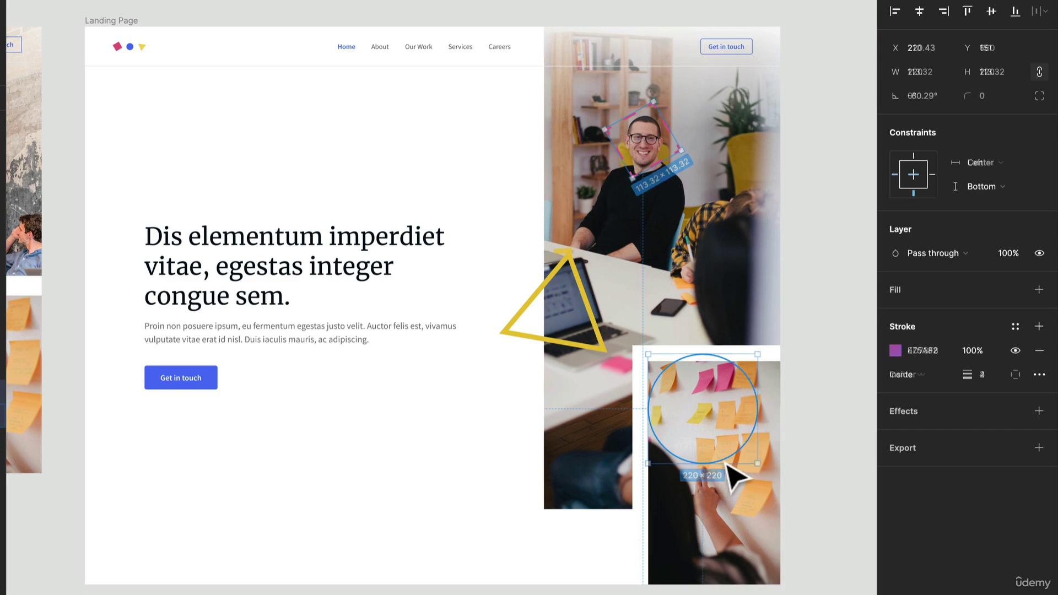
pyautogui.click(722, 463)
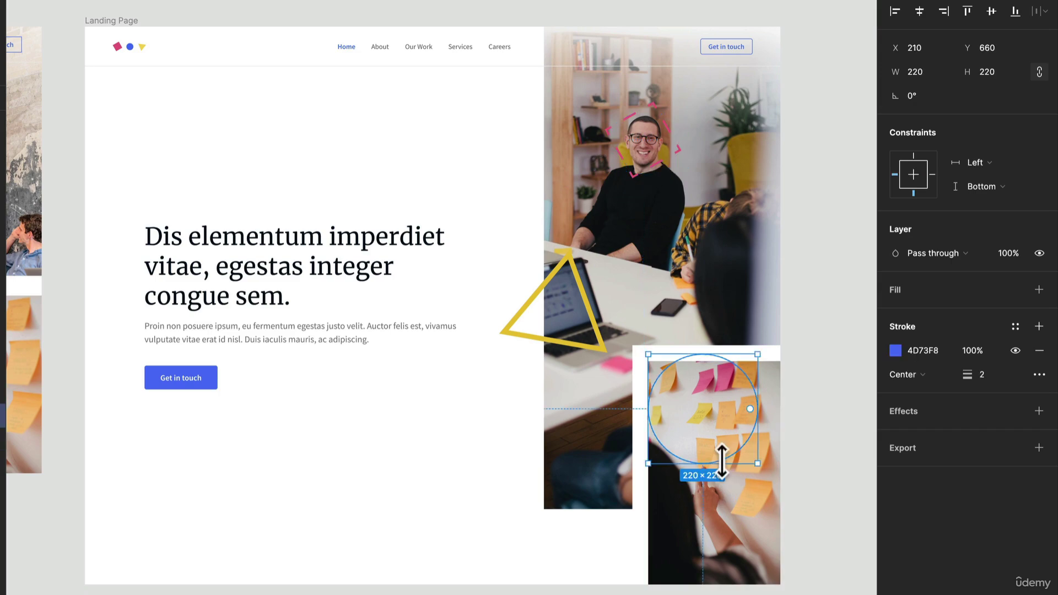
pyautogui.click(672, 154)
pyautogui.click(964, 161)
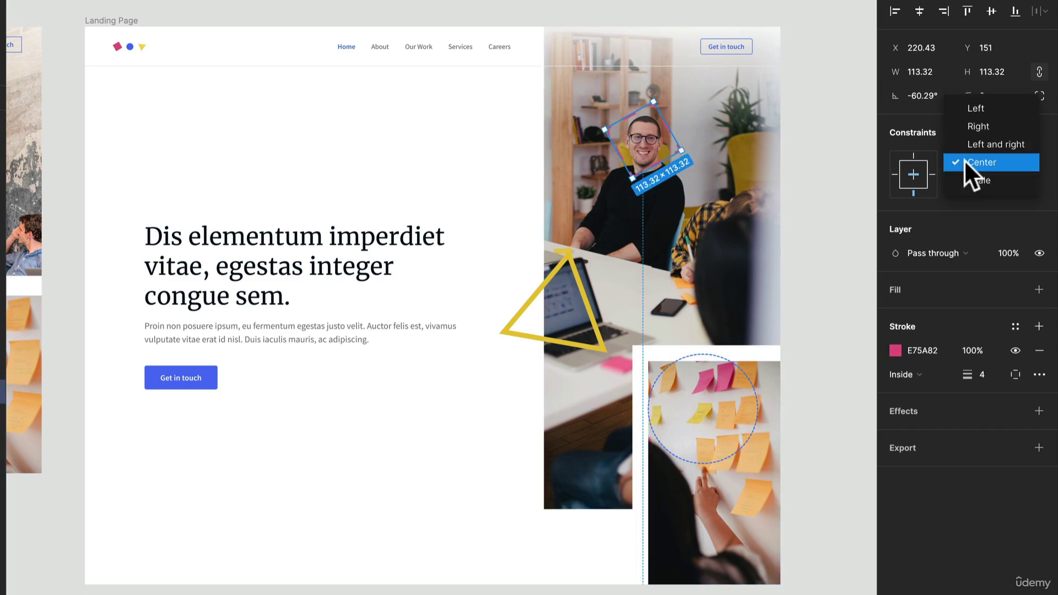
pyautogui.click(990, 107)
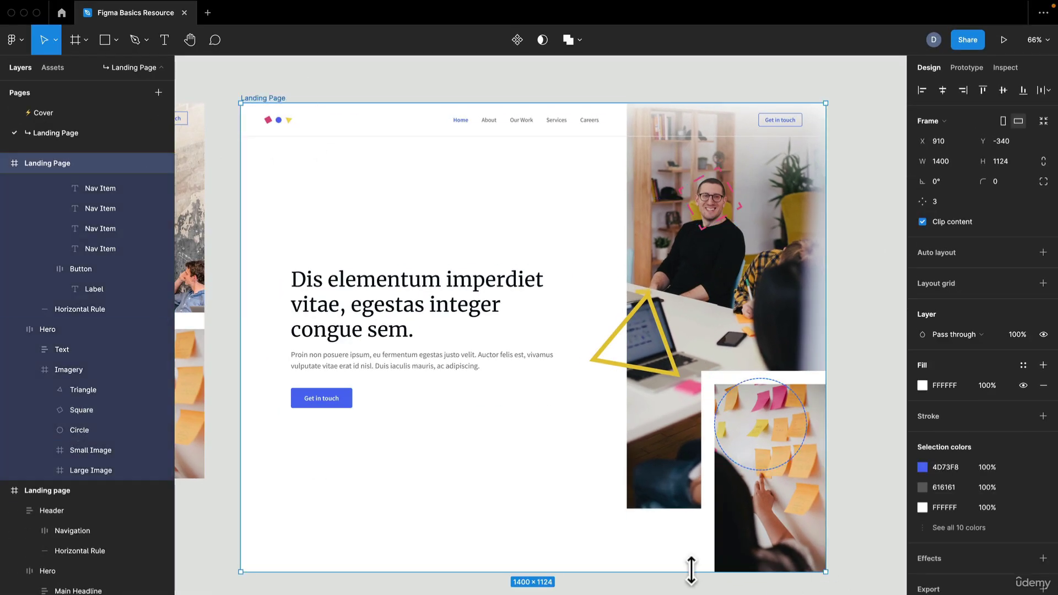
# Step: Shorten the Landing Page frame to a height of 900
pyautogui.moveTo(691, 571); pyautogui.dragTo(683, 365)
pyautogui.scroll(2, 692, 349)
pyautogui.hscroll(3, 692, 350)
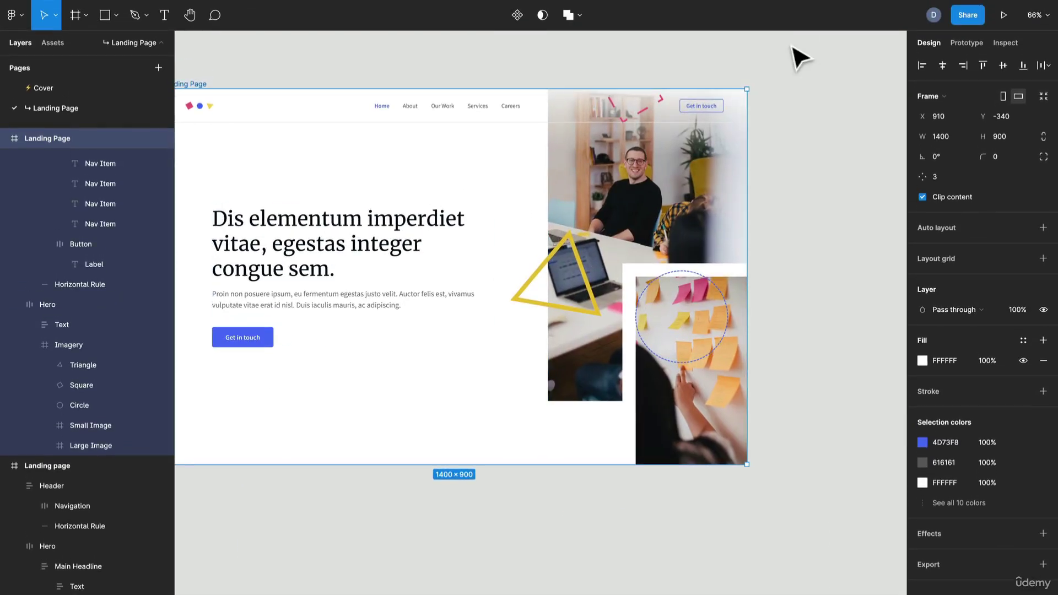
# Step: Move the pink dashed square back down around the seated man's face, to about X 227, Y 107
pyautogui.click(643, 112)
pyautogui.doubleClick(643, 113)
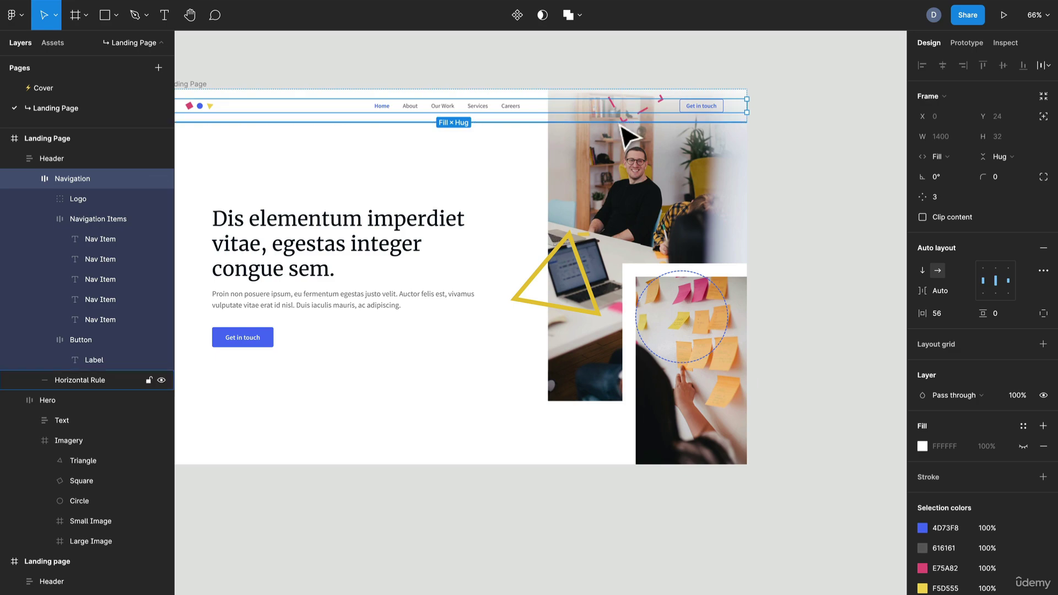
pyautogui.click(632, 123)
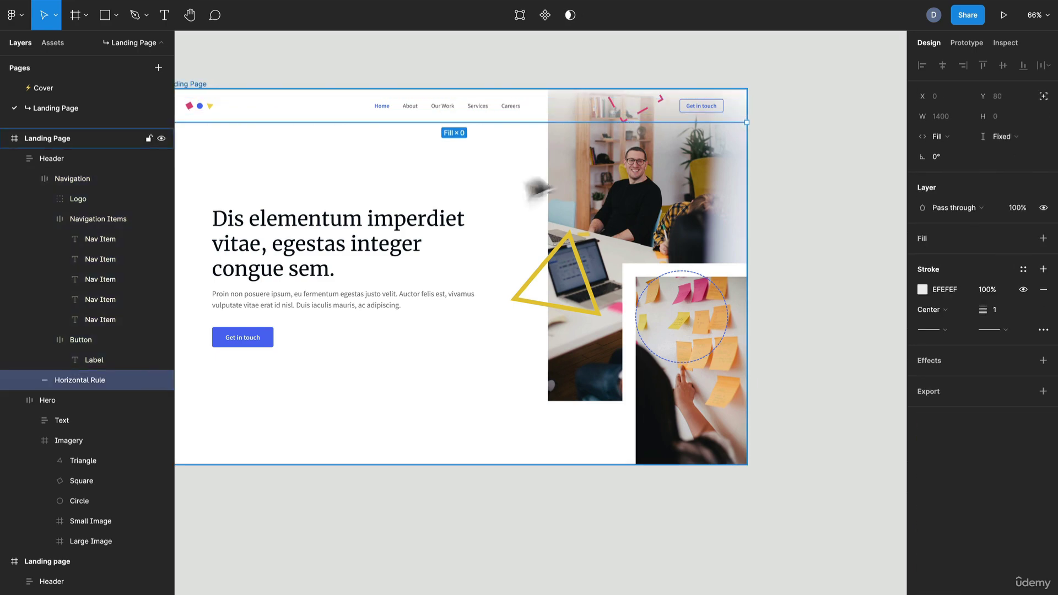
pyautogui.click(704, 364)
pyautogui.doubleClick(700, 365)
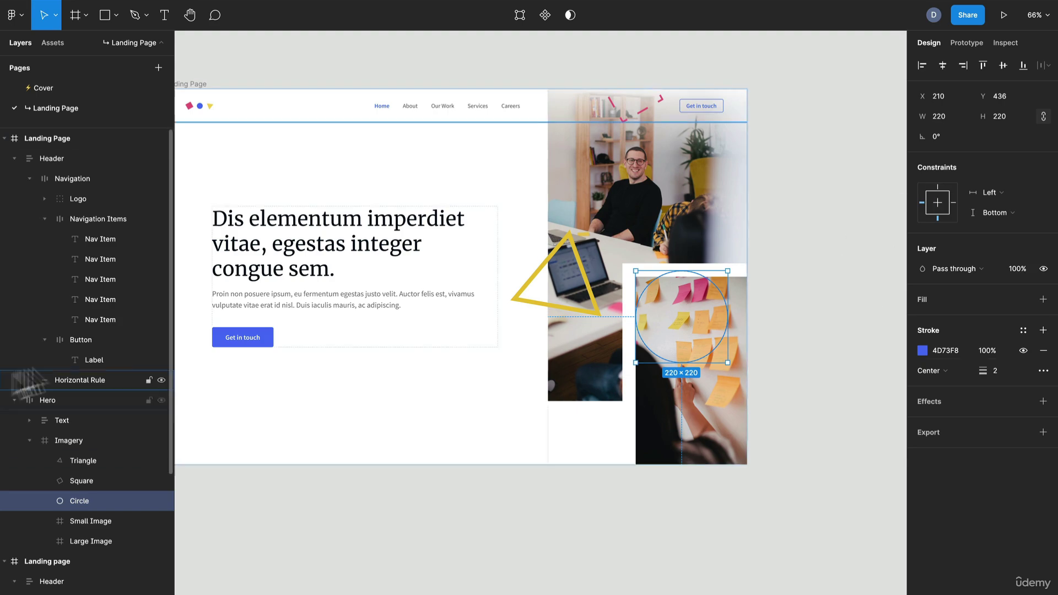
pyautogui.click(86, 479)
pyautogui.hotkey('shift', 'Down')
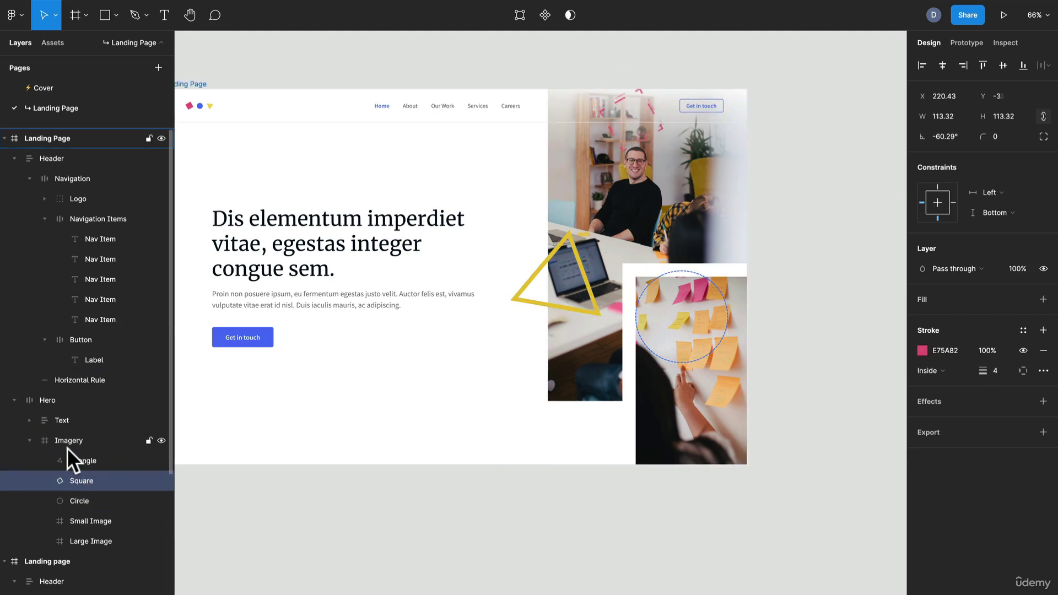
pyautogui.press('Right')
pyautogui.press('Right')
pyautogui.press('Right')
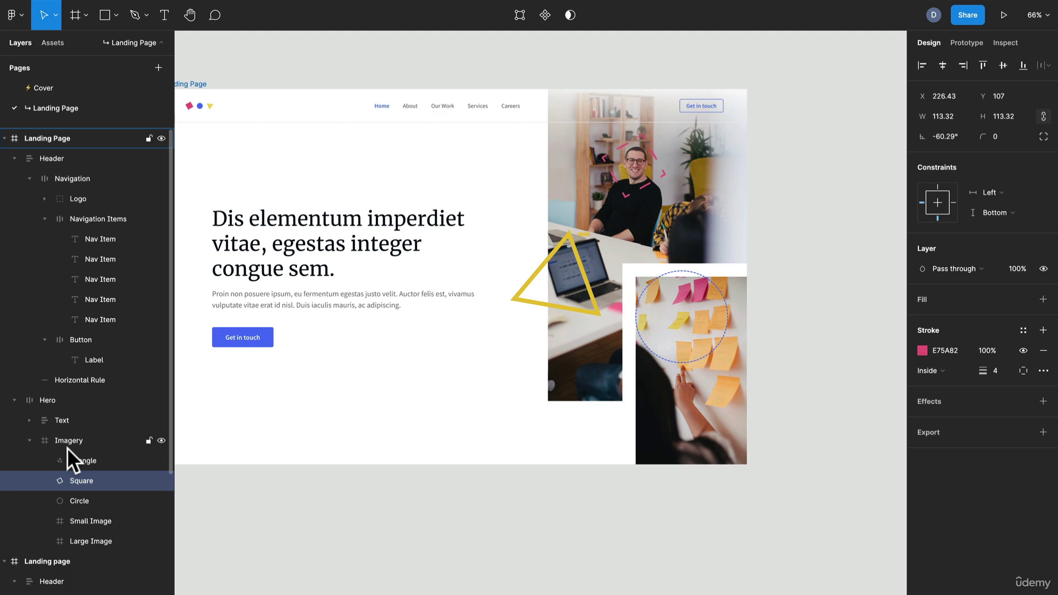
pyautogui.press('Right')
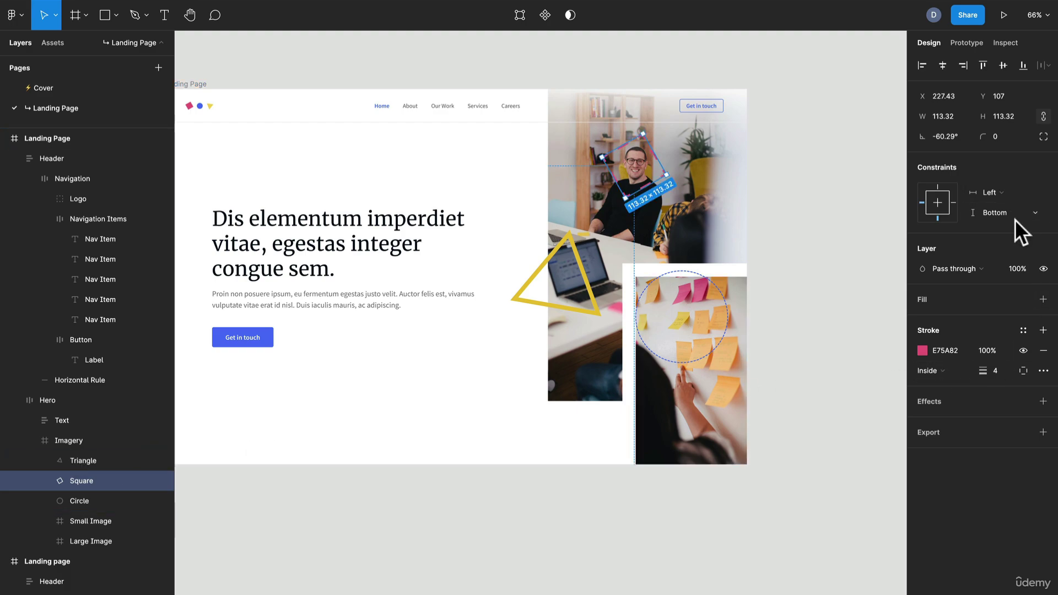
# Step: Set the pink square's vertical constraint to Center and test it by shortening the Landing Page frame, restoring its height to 900
pyautogui.click(1014, 217)
pyautogui.click(1013, 240)
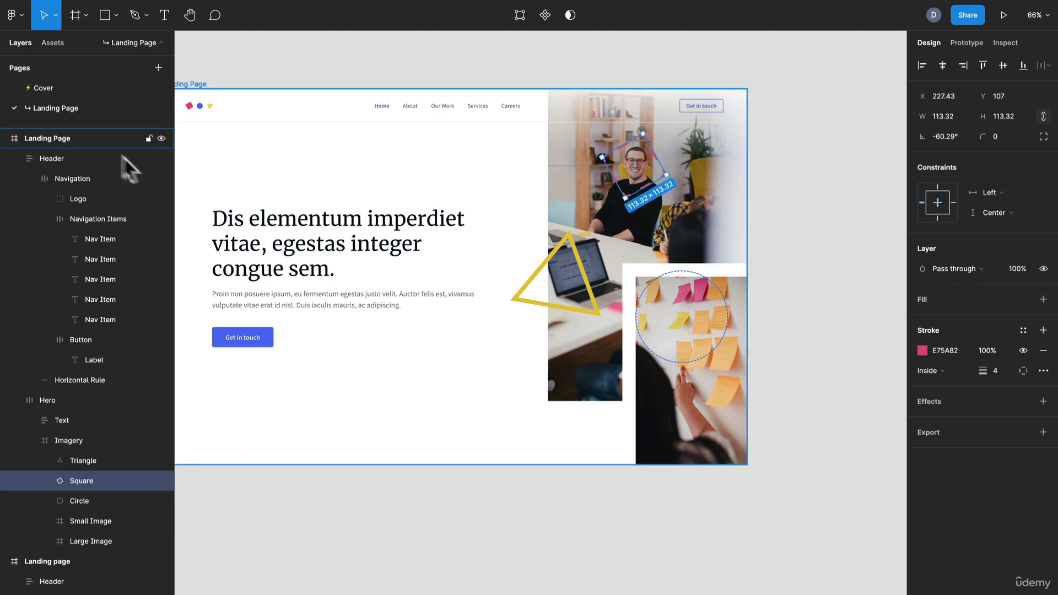
pyautogui.click(203, 85)
pyautogui.moveTo(477, 464); pyautogui.dragTo(673, 464)
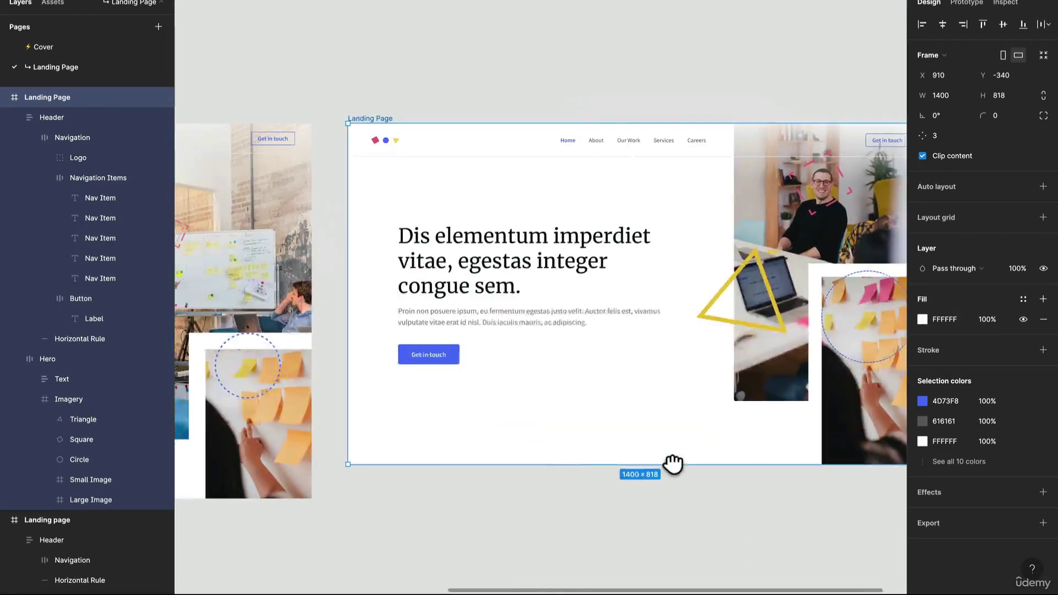
pyautogui.scroll(-3, 667, 465)
pyautogui.moveTo(562, 413); pyautogui.dragTo(567, 463)
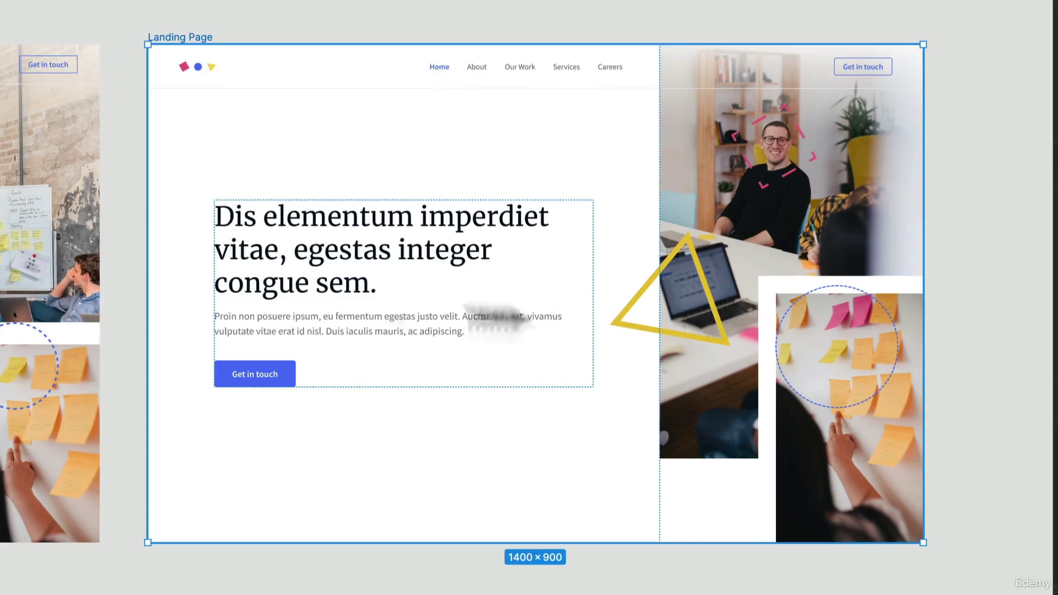
# Step: Narrow the Landing Page frame to a width of 1305 to test the hero text's fill sizing, and deselect it
pyautogui.click(401, 310)
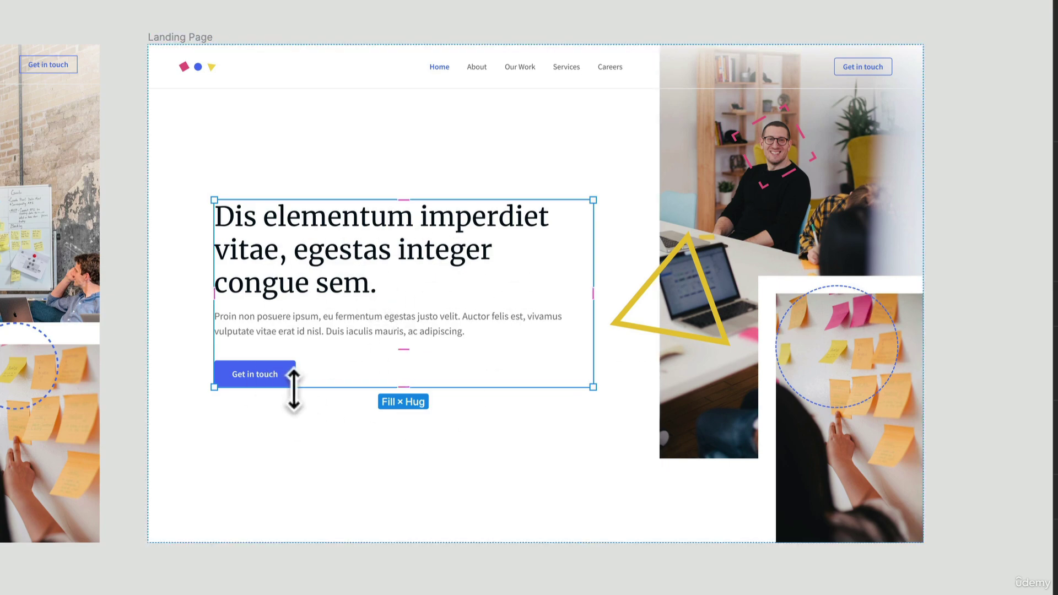
pyautogui.click(168, 37)
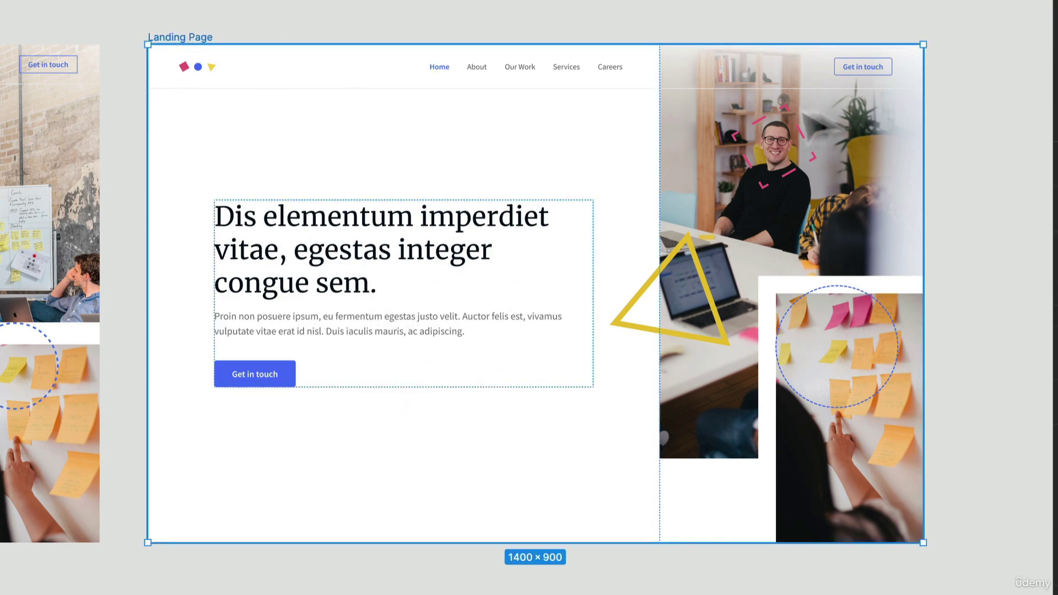
pyautogui.moveTo(923, 126); pyautogui.dragTo(870, 168)
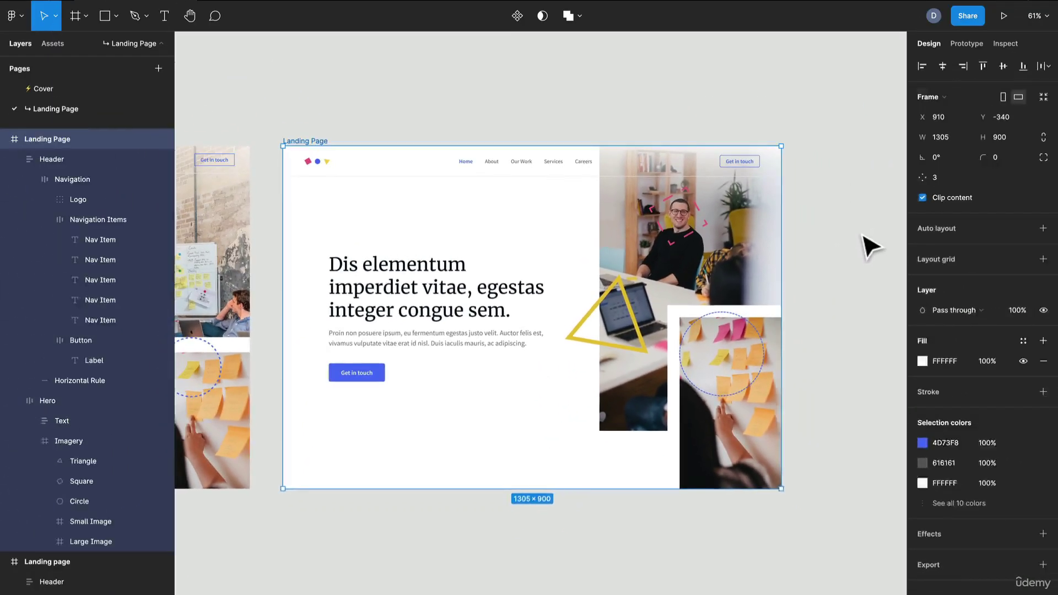
pyautogui.click(904, 229)
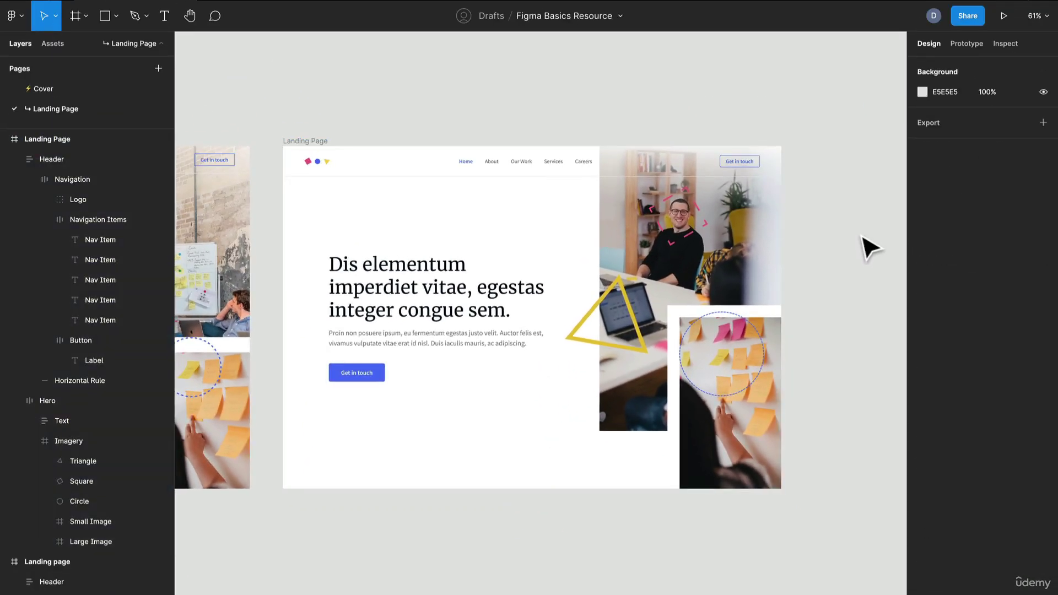